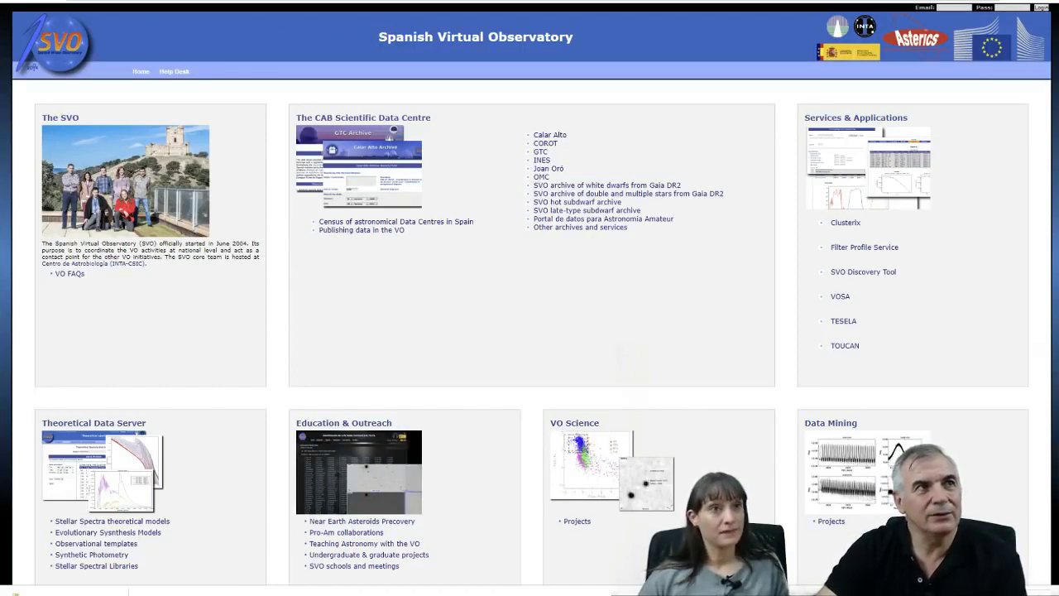
Google 'spanish virtual observatory' in a new tab and open the SVO home page
key(ctrl+t)
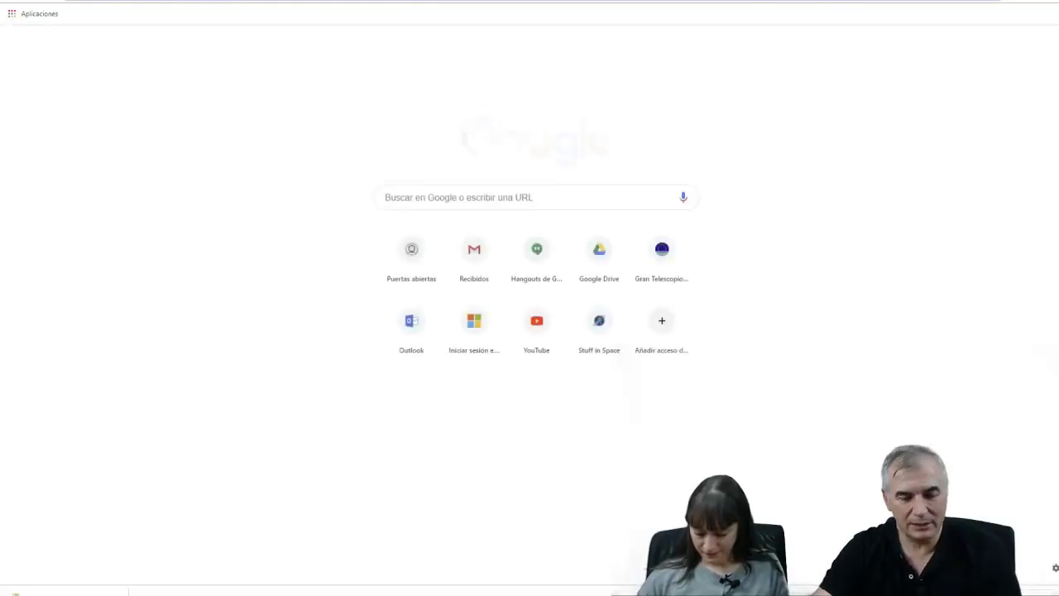
text(span)
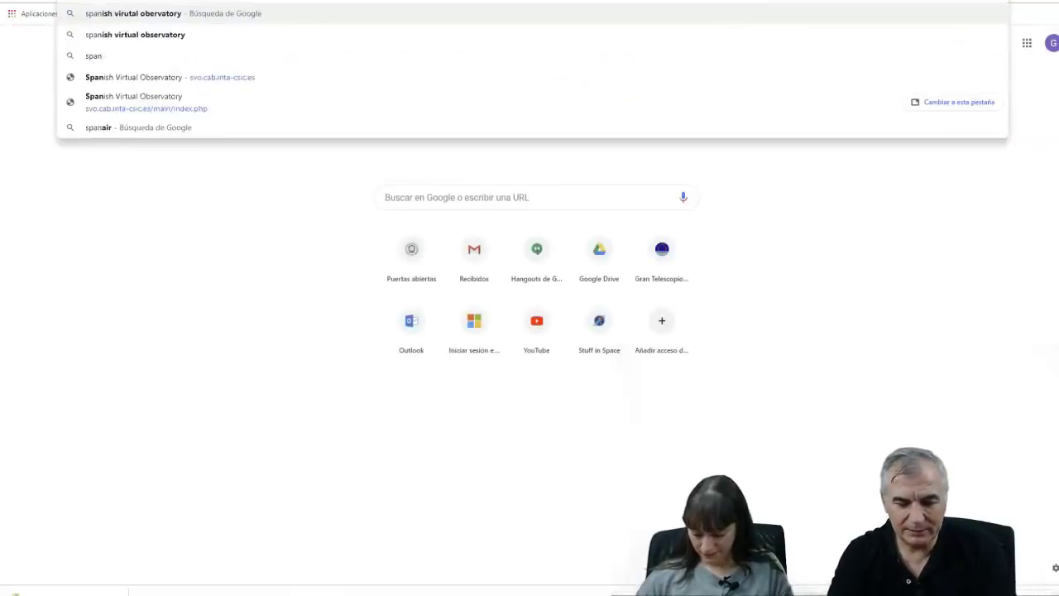
text(ish virt)
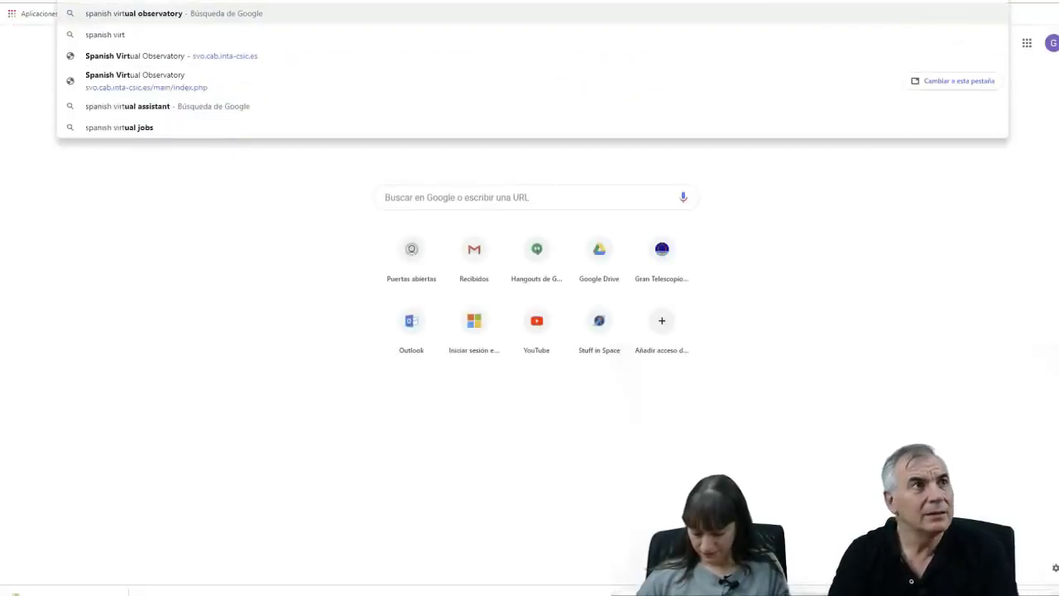
key(Return)
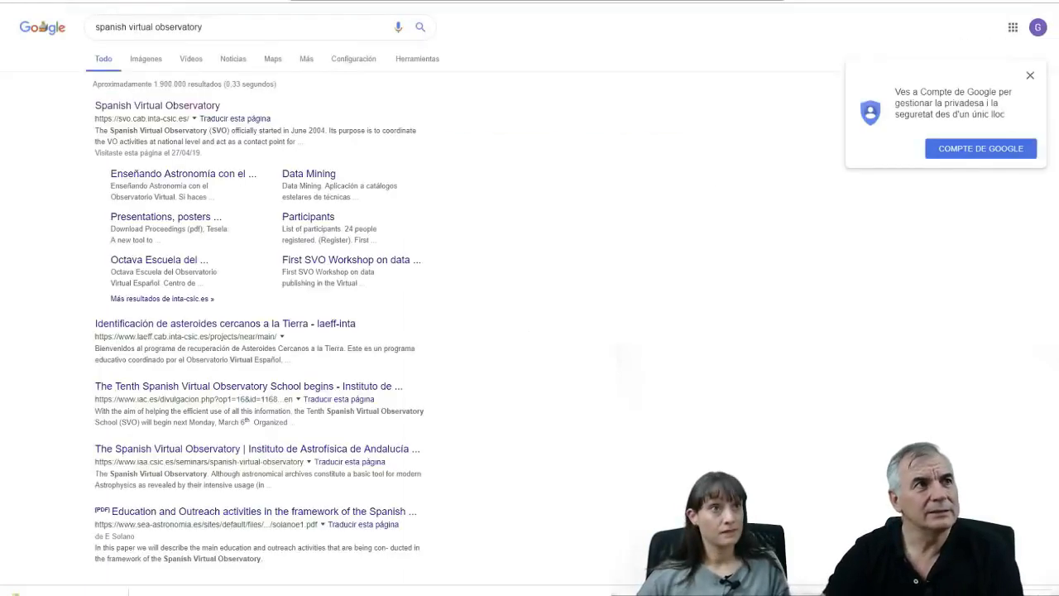
click(124, 108)
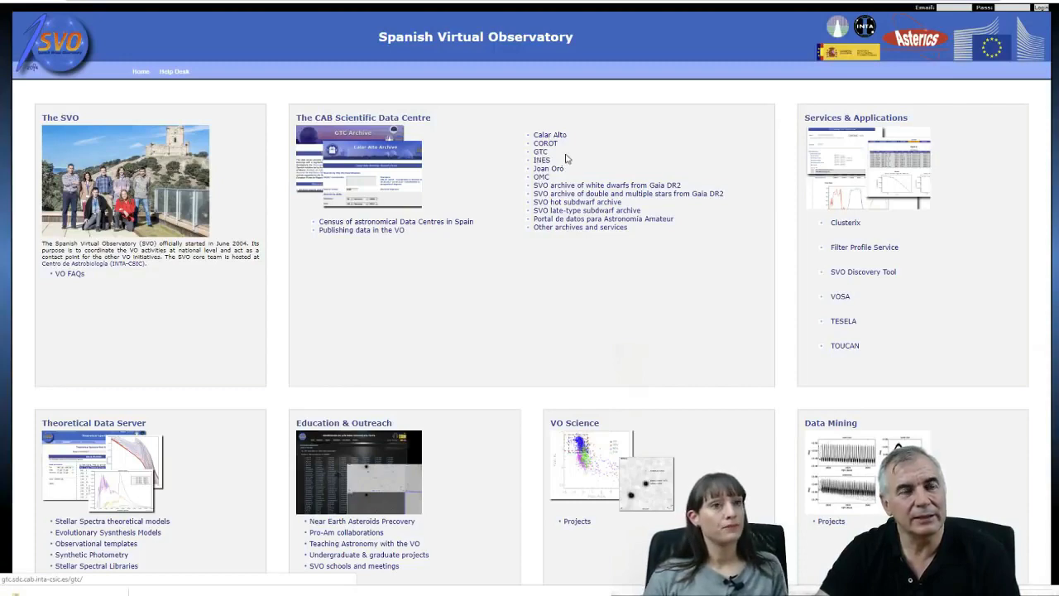
Open the GTC archive search form and rotate and zoom its footprint sky map
click(542, 156)
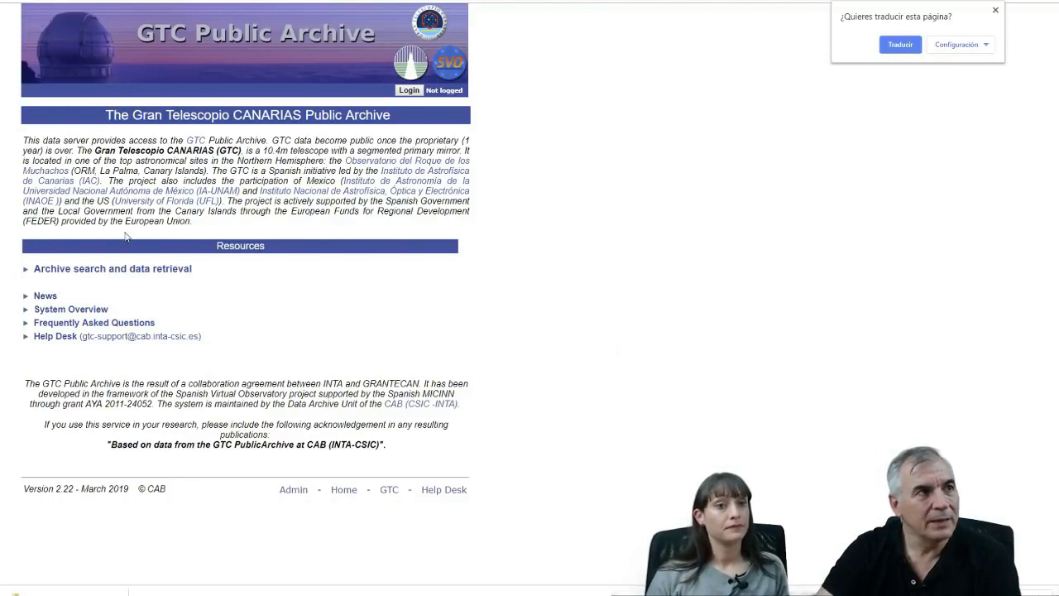
click(69, 269)
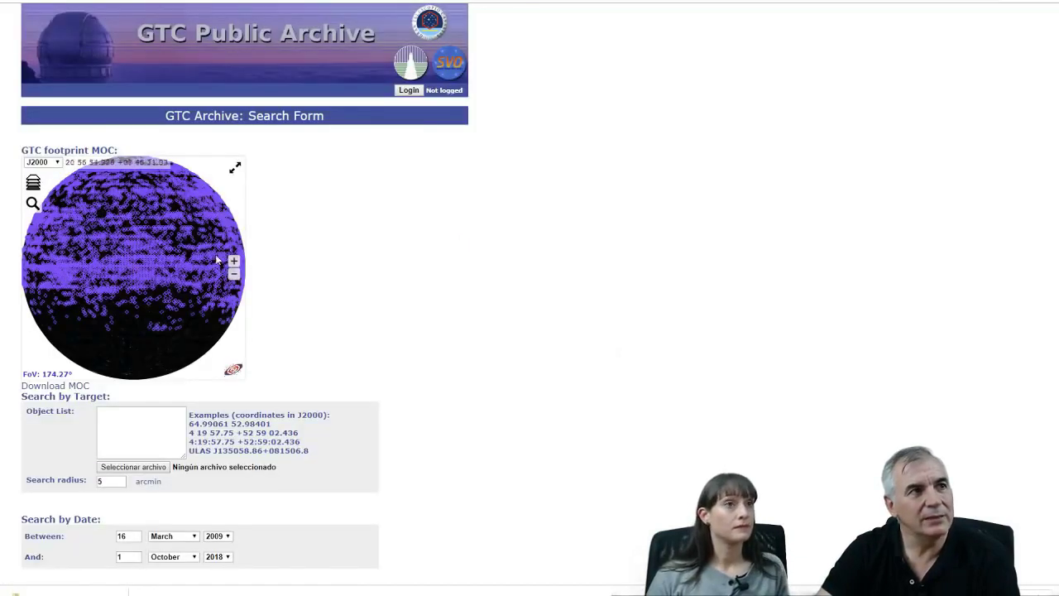
mouse_move(57, 265)
mouse_down()
mouse_move(141, 324)
mouse_move(143, 220)
mouse_move(176, 261)
mouse_up()
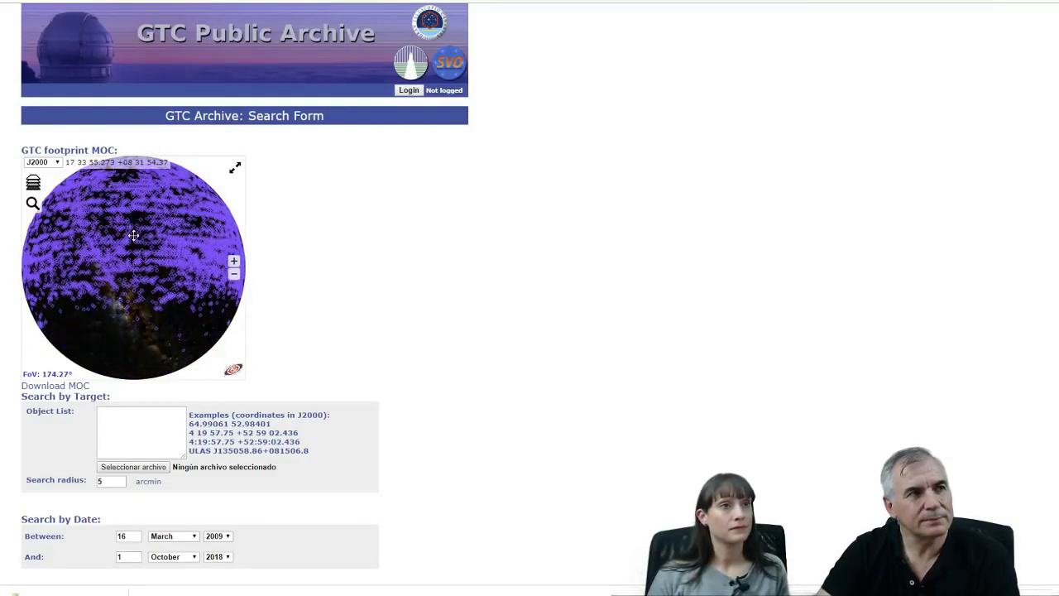
click(233, 262)
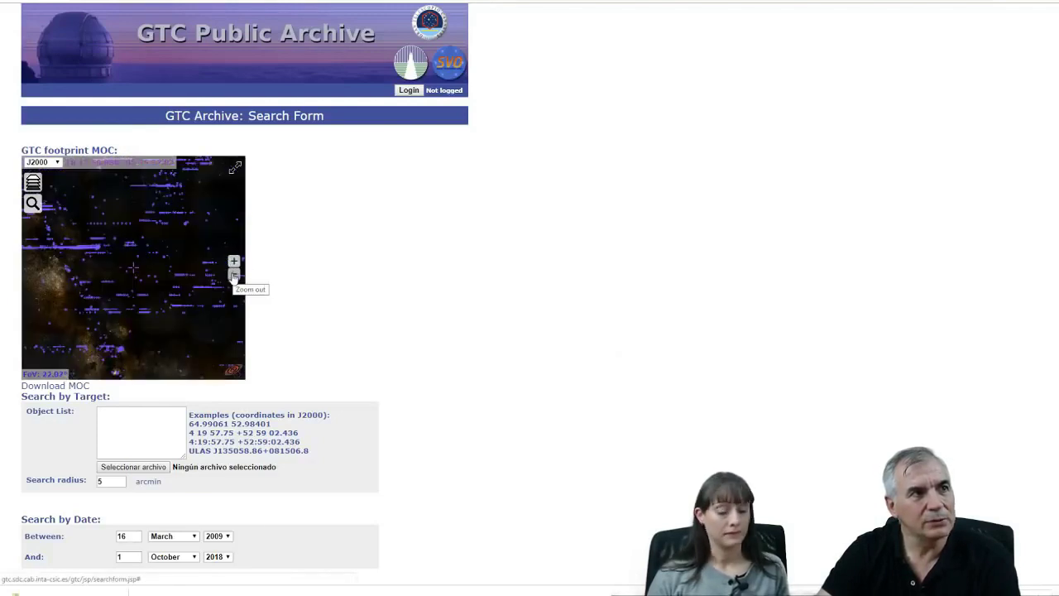
click(233, 274)
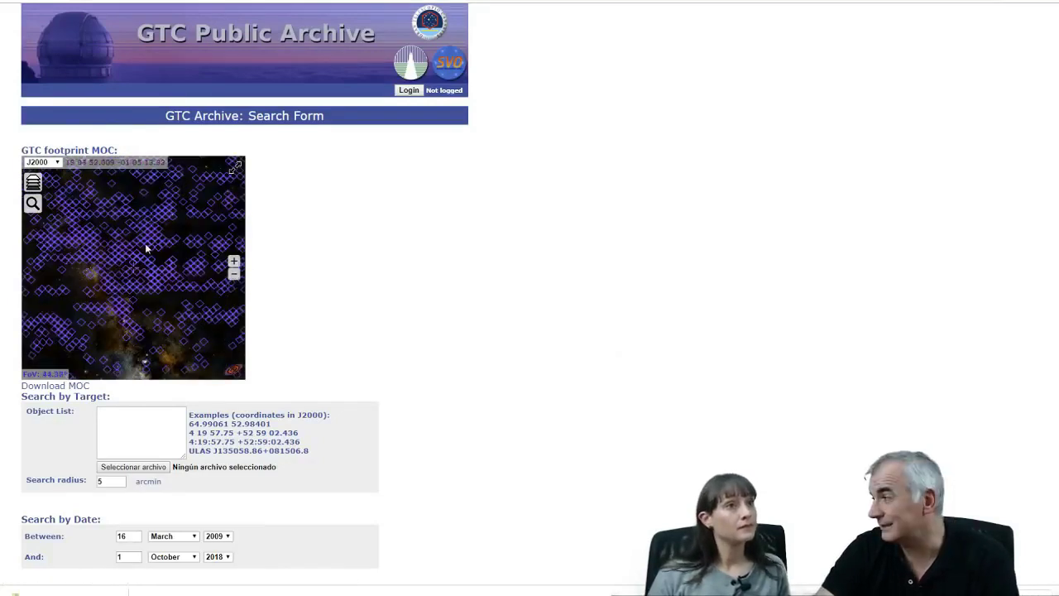
Zoom and turn the GTC footprint sky globe to other regions
scroll(151, 248, down, 2)
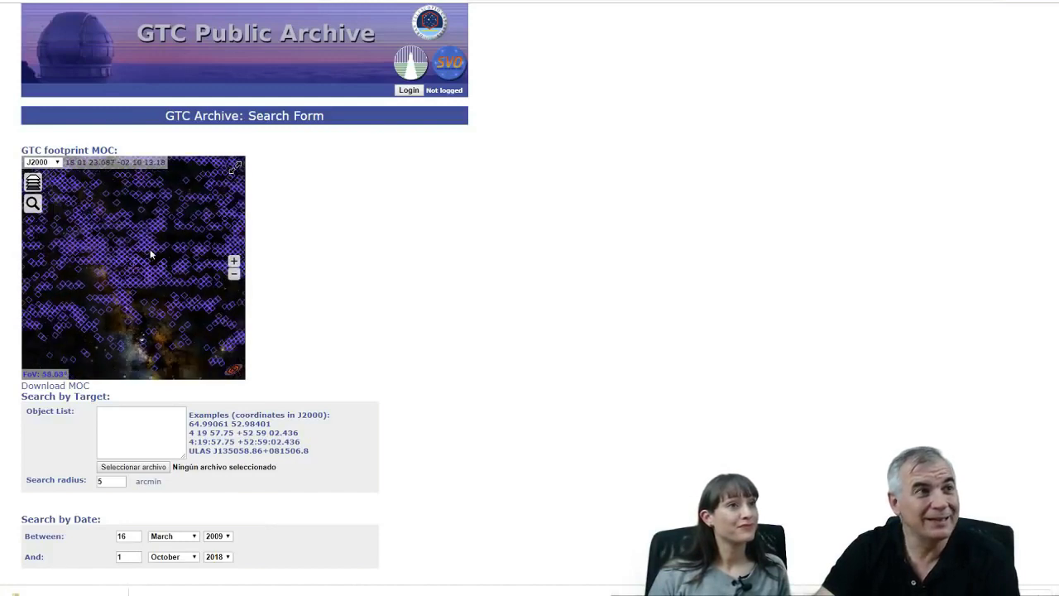
scroll(151, 250, down, 2)
scroll(154, 247, down, 1)
scroll(154, 247, down, 1)
mouse_move(154, 247)
mouse_down()
mouse_move(127, 277)
mouse_move(137, 266)
mouse_move(106, 240)
mouse_up()
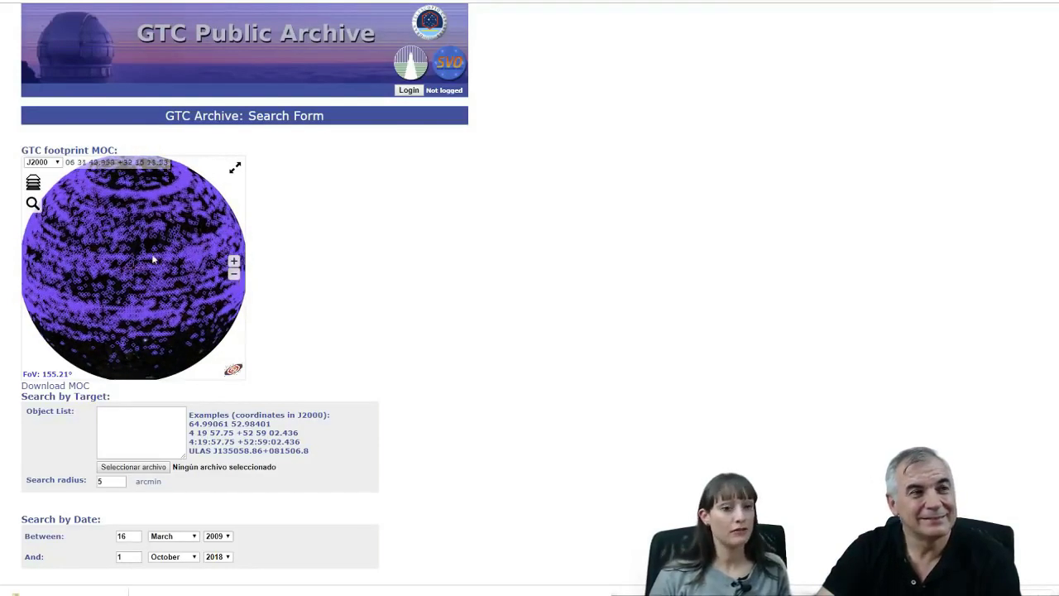
mouse_move(152, 266)
mouse_down()
mouse_move(134, 260)
mouse_move(149, 266)
mouse_up()
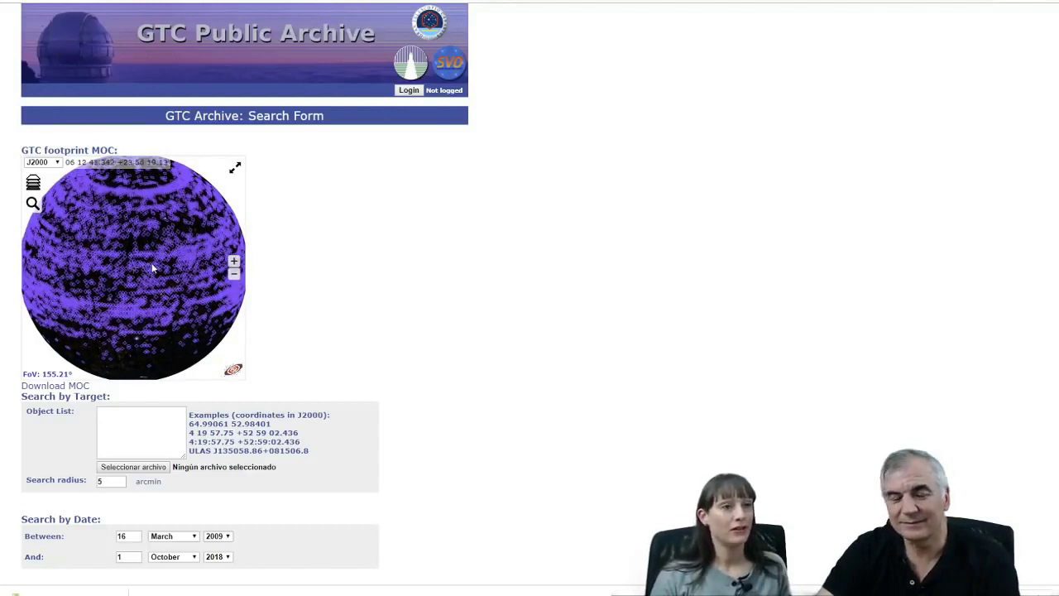
mouse_move(149, 266)
mouse_down()
mouse_move(162, 239)
mouse_move(203, 241)
mouse_move(156, 255)
mouse_move(176, 260)
mouse_up()
scroll(137, 258, up, 2)
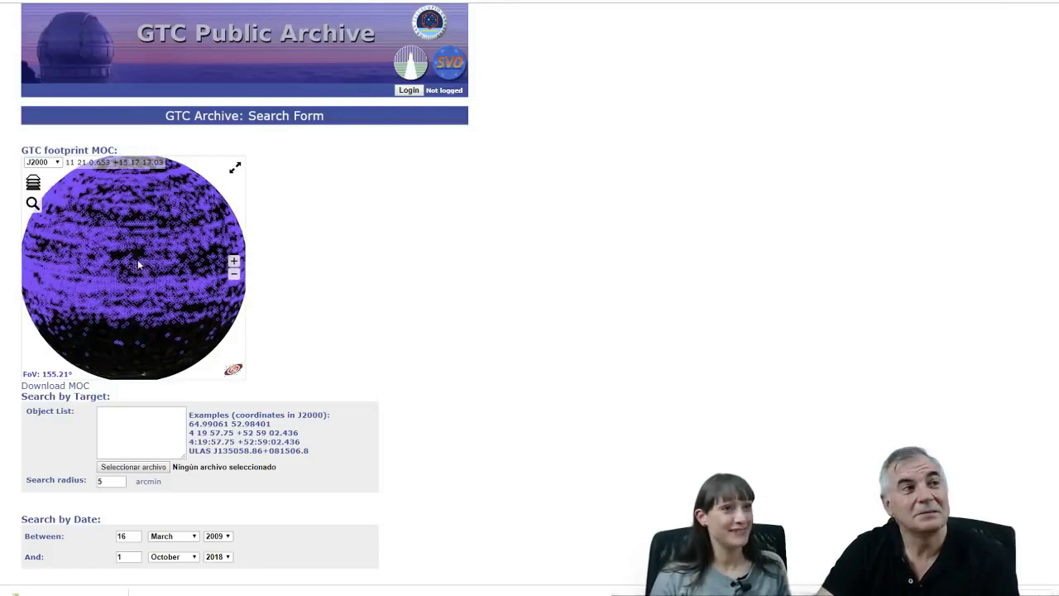
scroll(124, 265, up, 2)
scroll(116, 270, up, 1)
scroll(115, 266, up, 3)
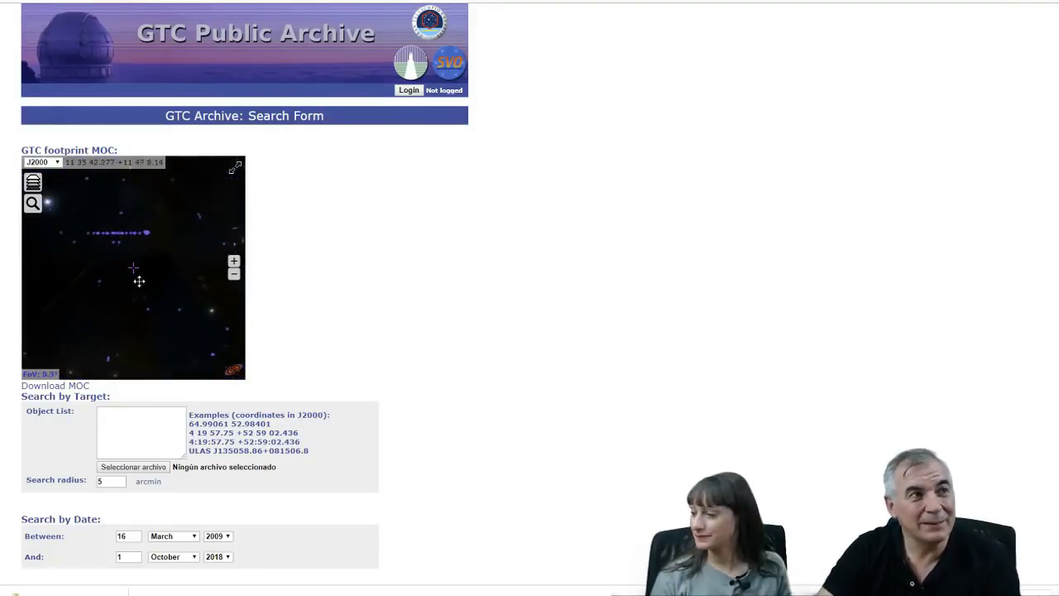
Centre the sky map on the strip of observations and pan around it
drag(115, 264, 150, 309)
scroll(145, 291, up, 2)
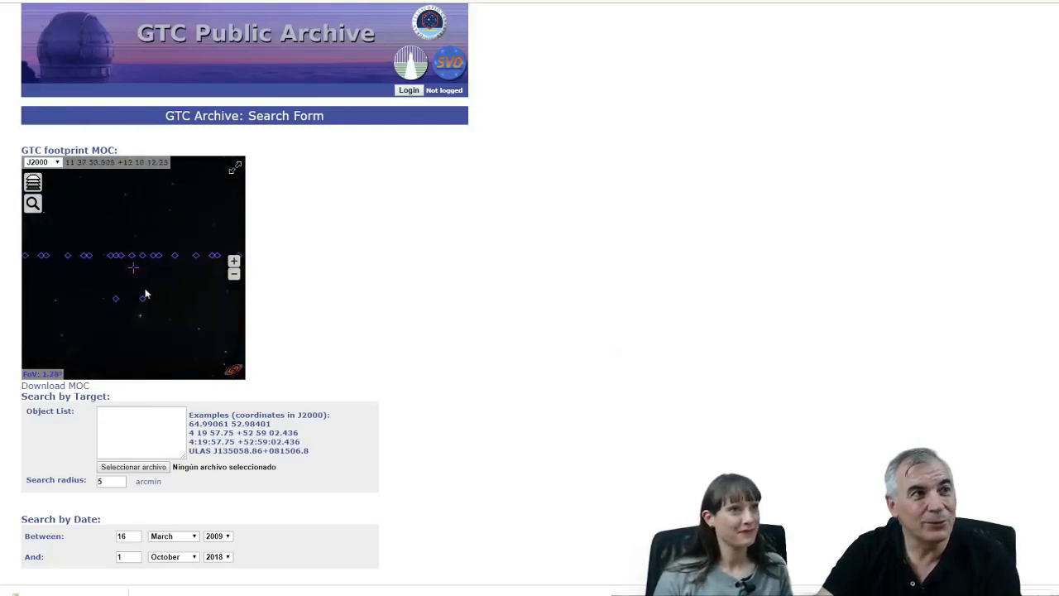
scroll(142, 286, up, 3)
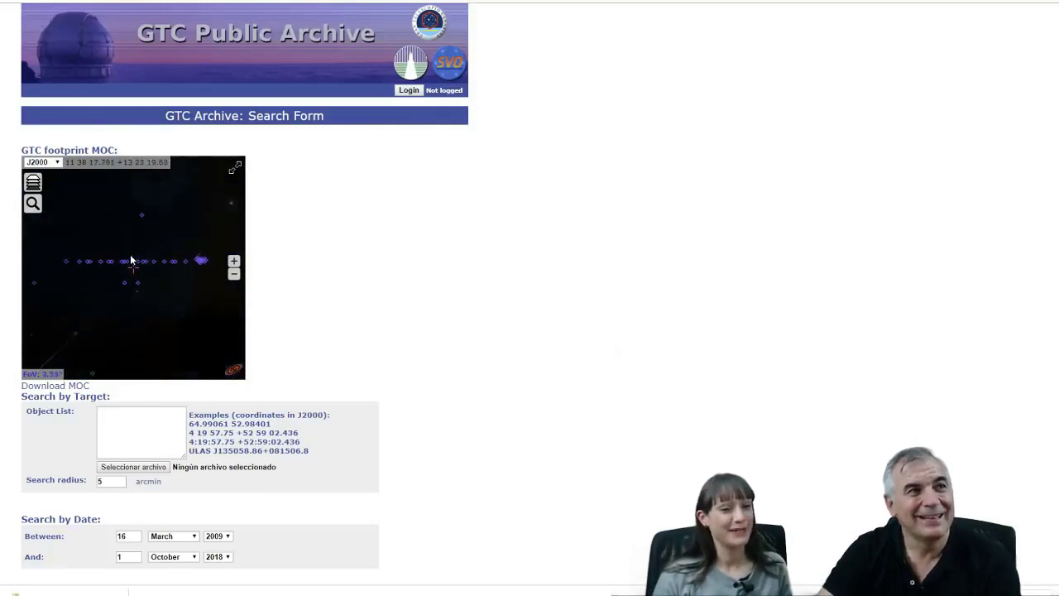
scroll(131, 259, down, 3)
scroll(131, 260, down, 2)
scroll(130, 260, down, 4)
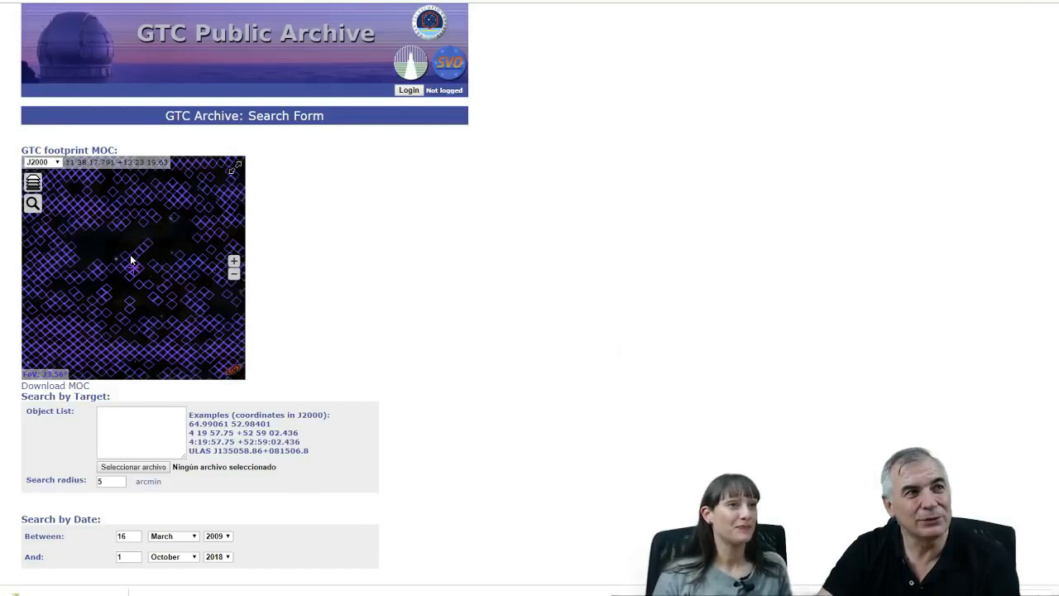
scroll(142, 246, down, 2)
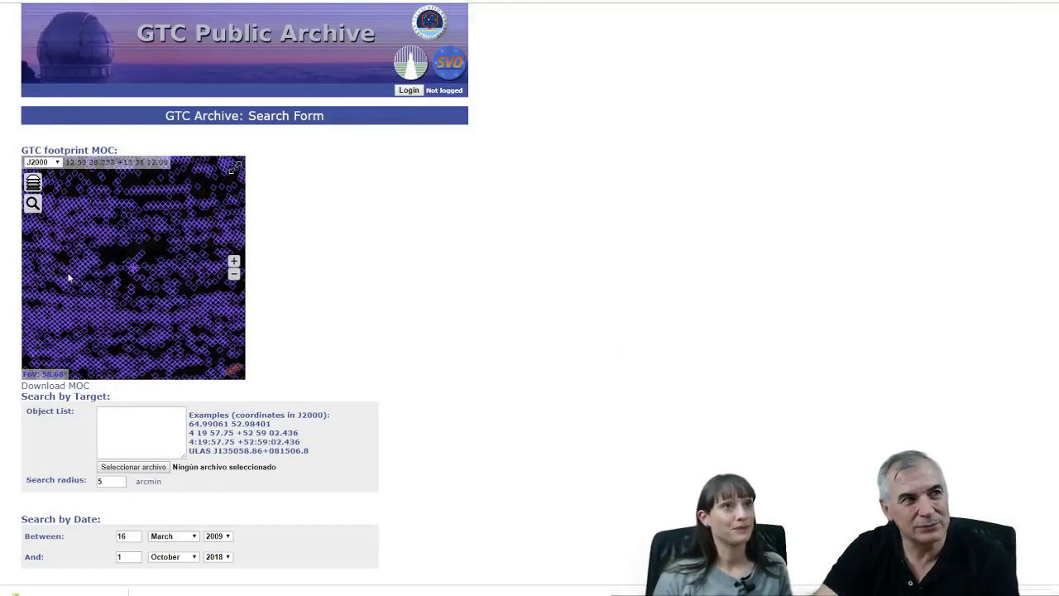
drag(177, 307, 88, 288)
scroll(107, 281, down, 1)
scroll(114, 281, down, 1)
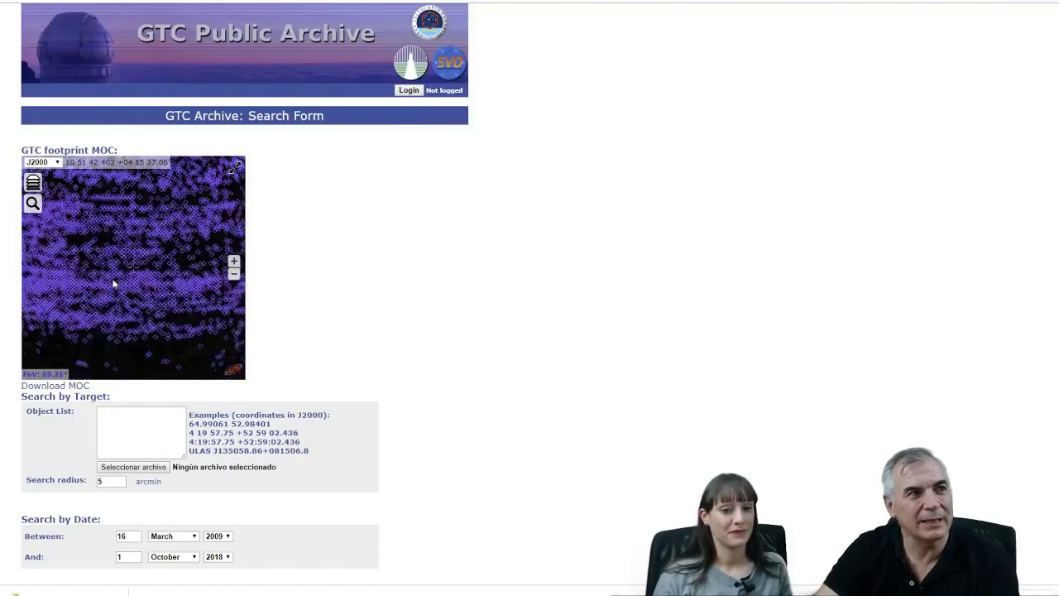
scroll(116, 279, down, 1)
drag(153, 258, 133, 294)
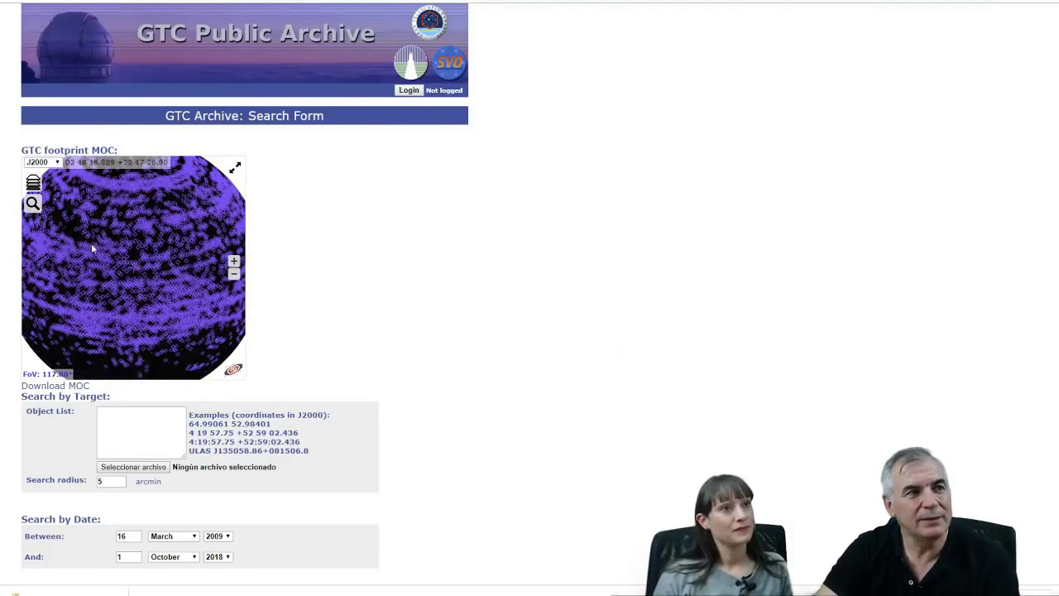
scroll(121, 272, up, 1)
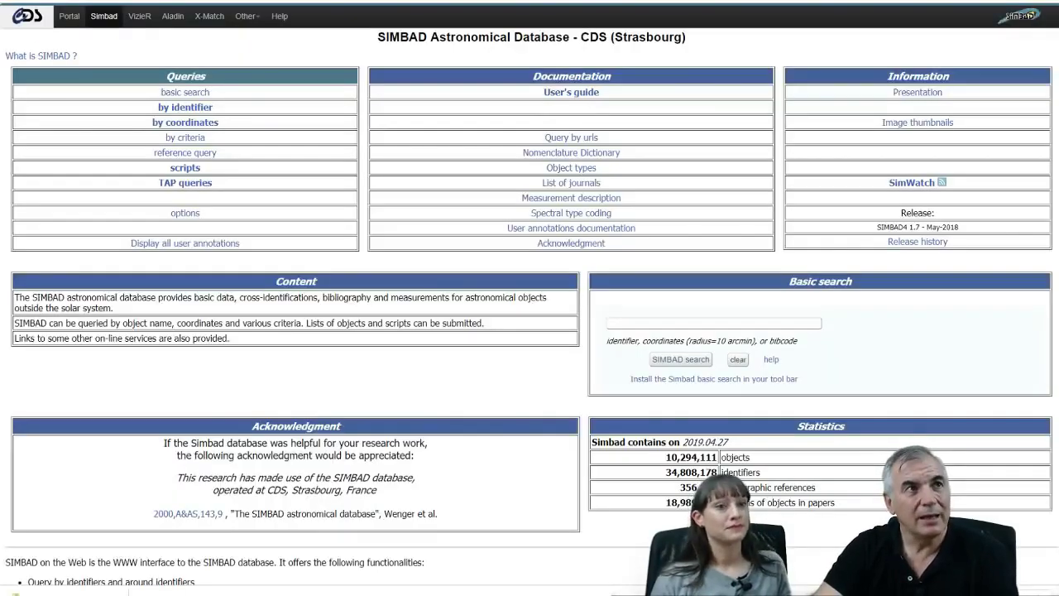
Google 'simbad virtual observatory' in a new tab and open the SIMBAD Astronomical Database page
key(ctrl+t)
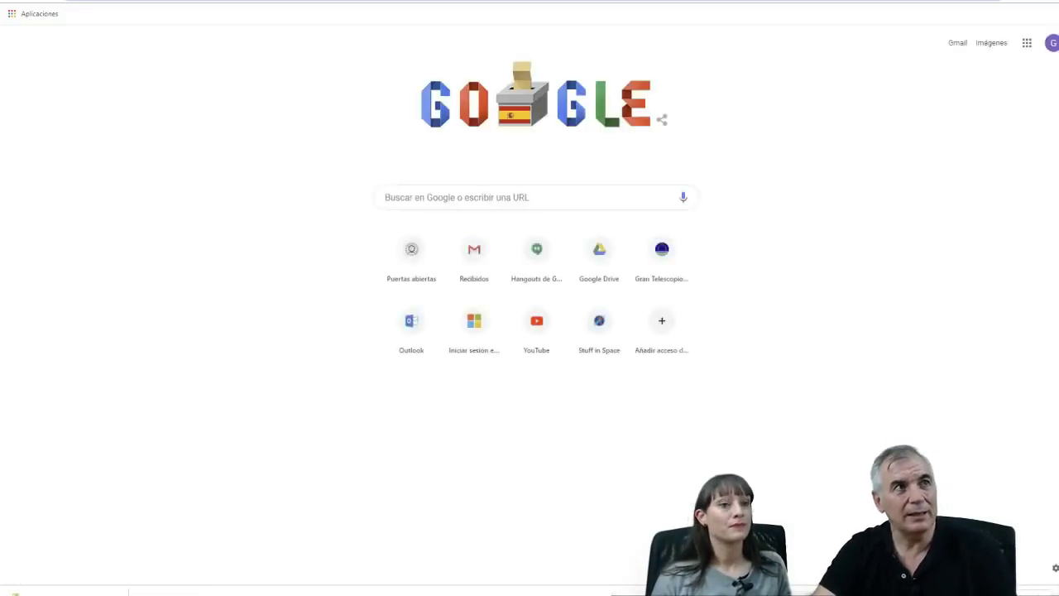
text(simbad)
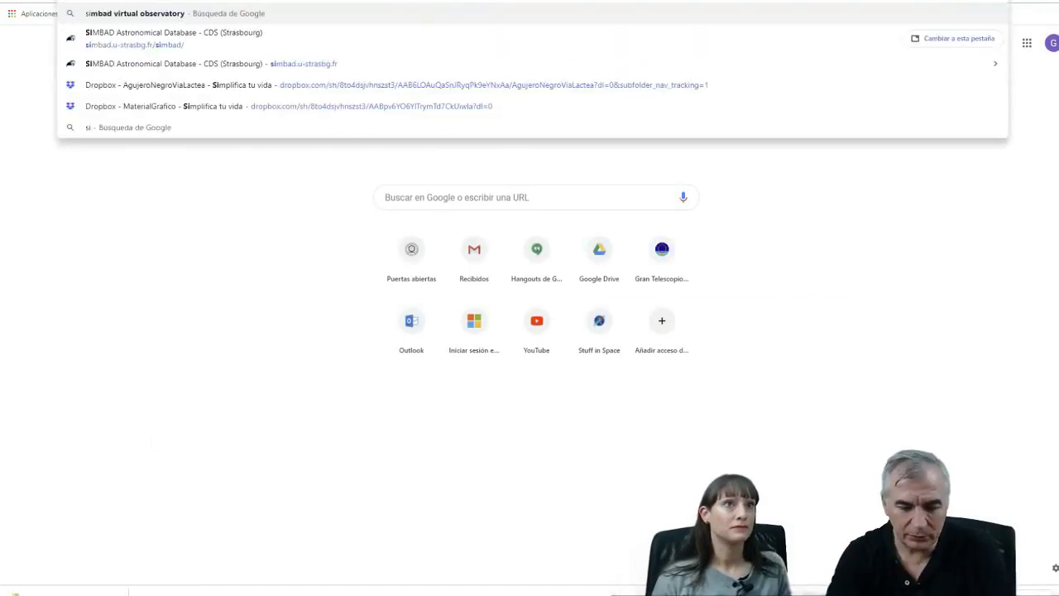
key(Down)
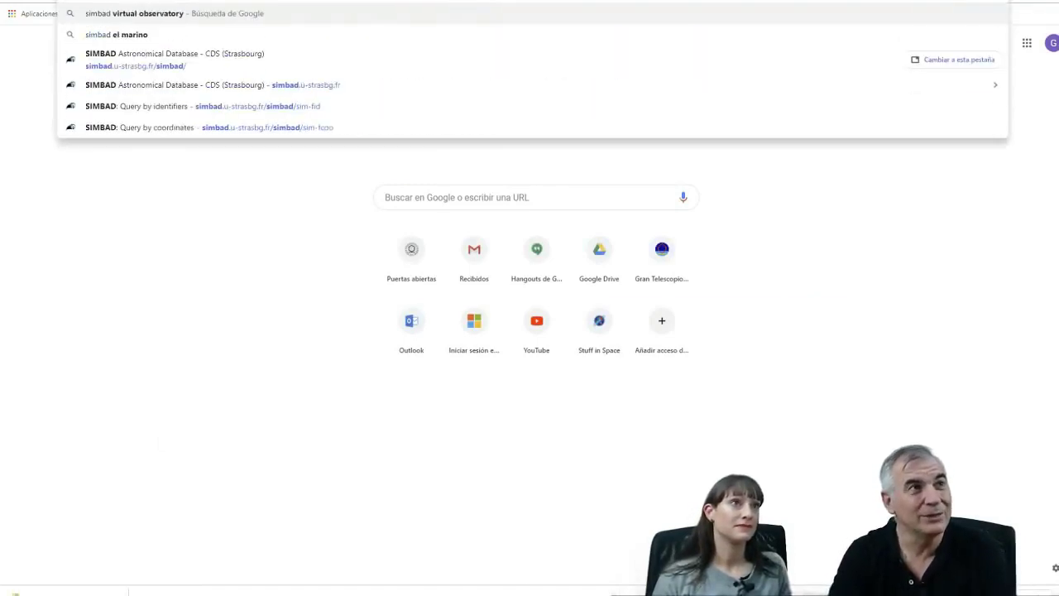
text( virt)
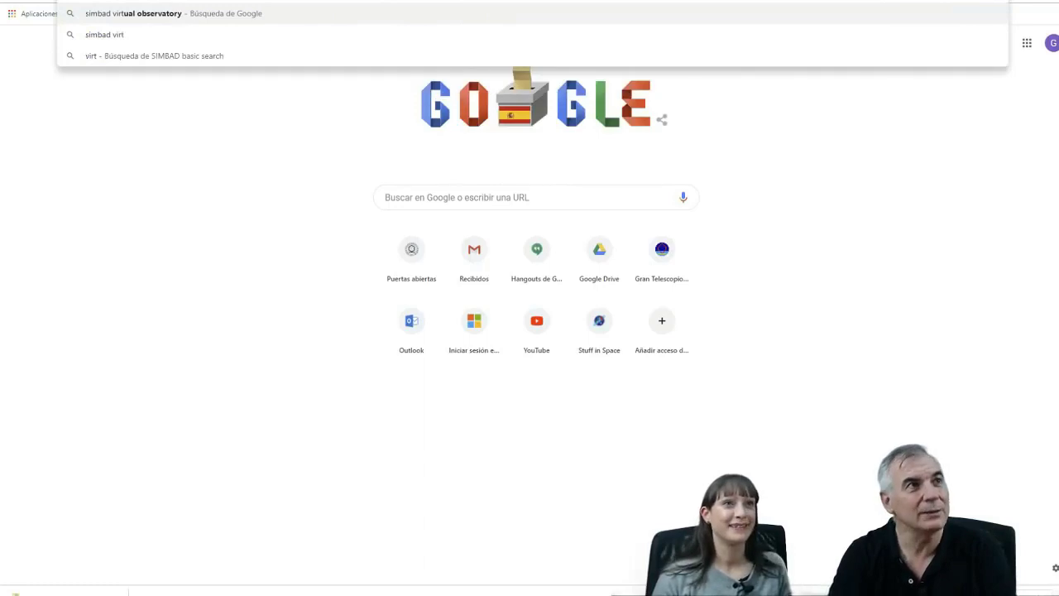
key(Return)
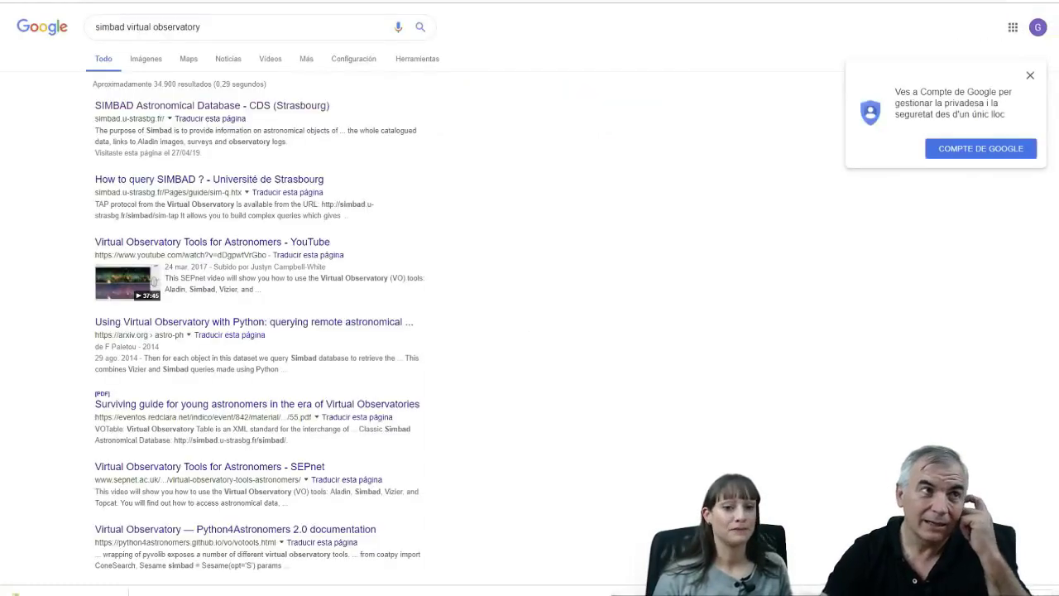
click(221, 106)
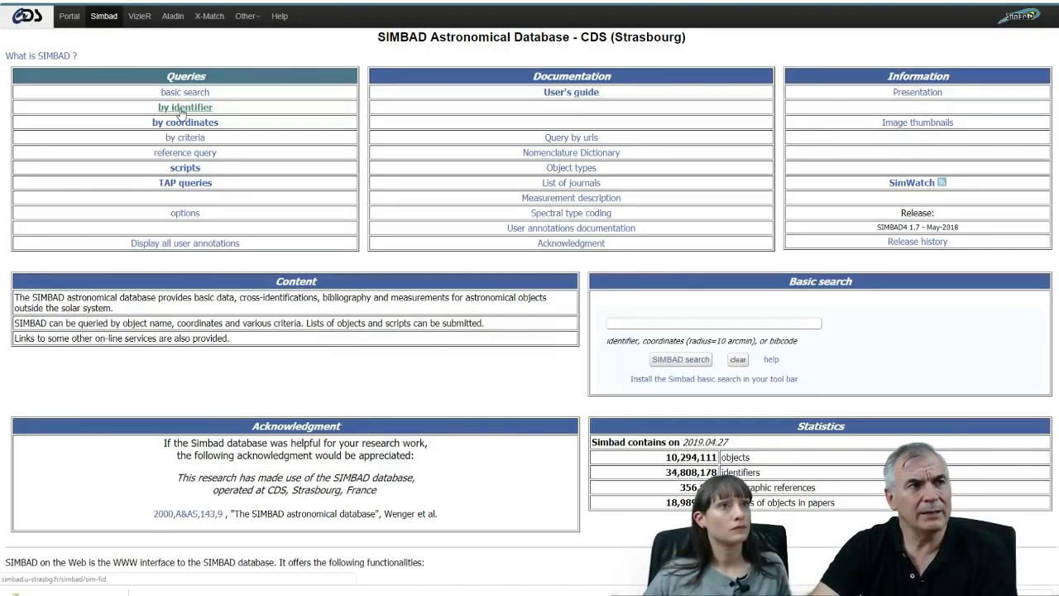
Query SIMBAD by identifier for M51
click(181, 110)
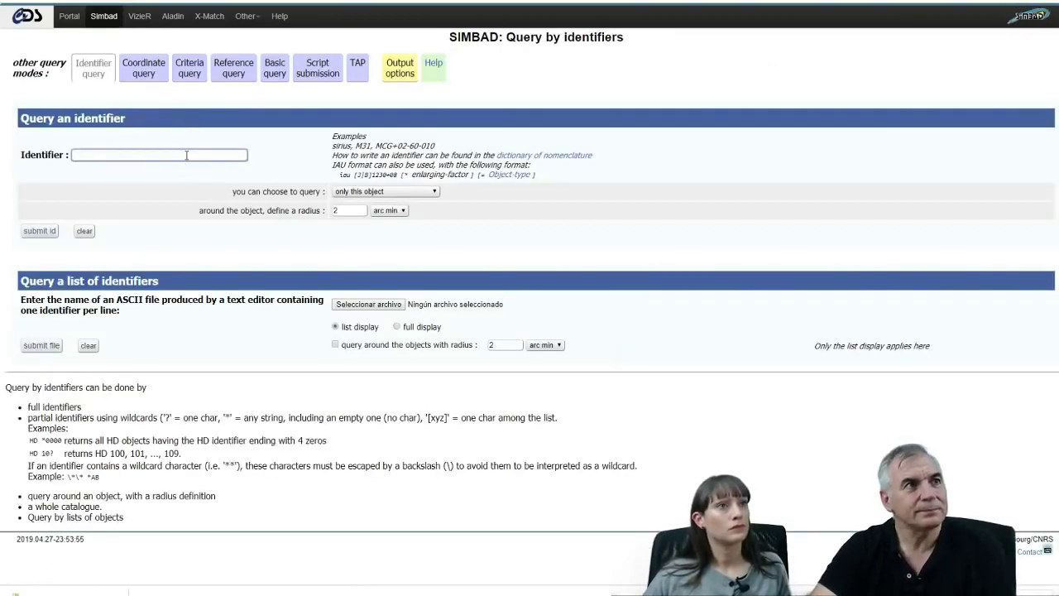
click(186, 155)
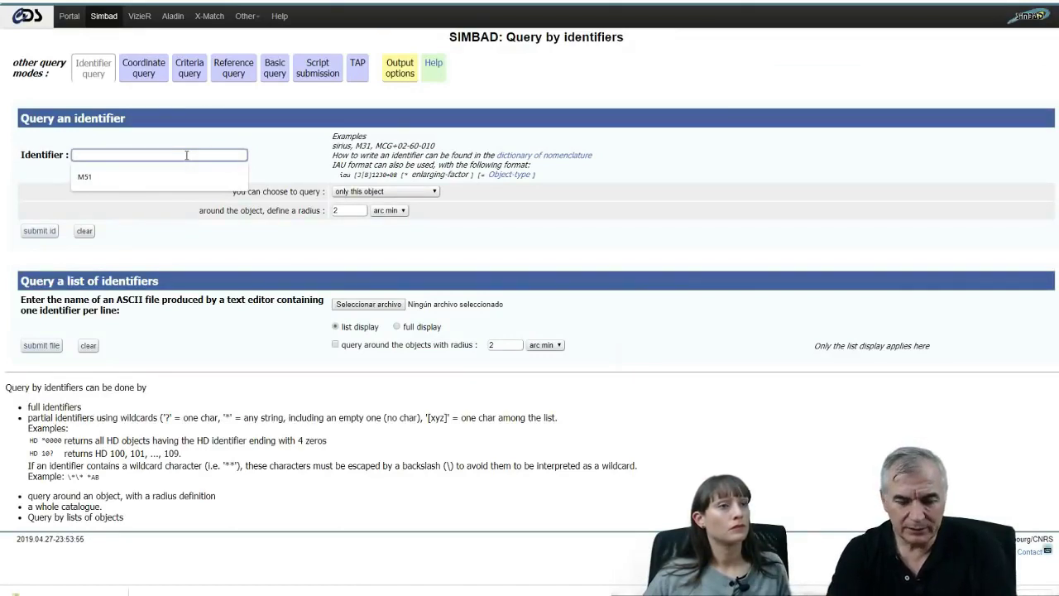
text(M51)
key(Return)
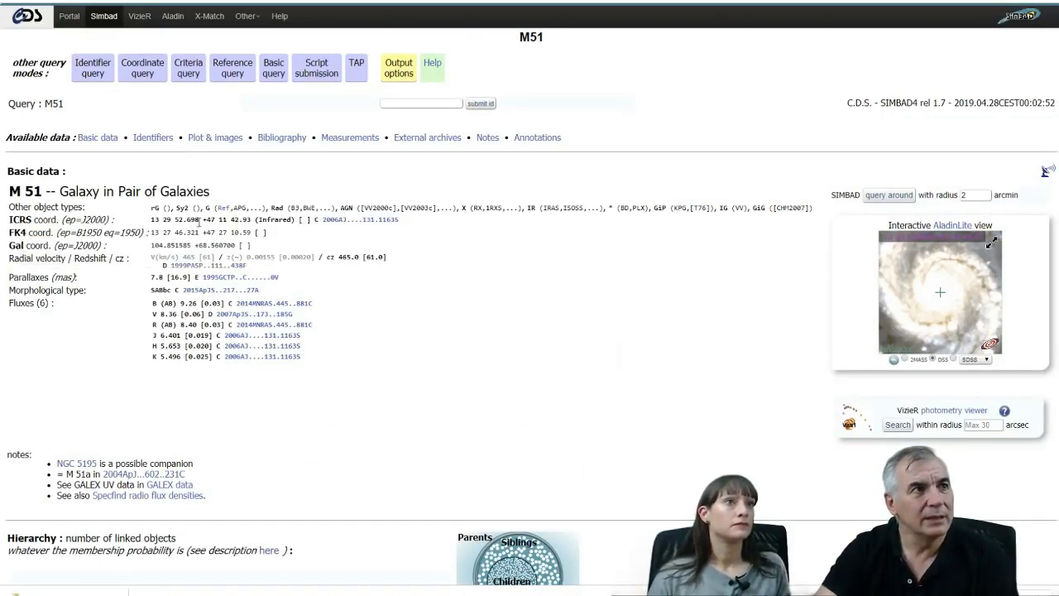
Copy M51's ICRS coordinates 13 29 52.698 +47 11 42.93 and return to the GTC archive tab
drag(152, 219, 249, 219)
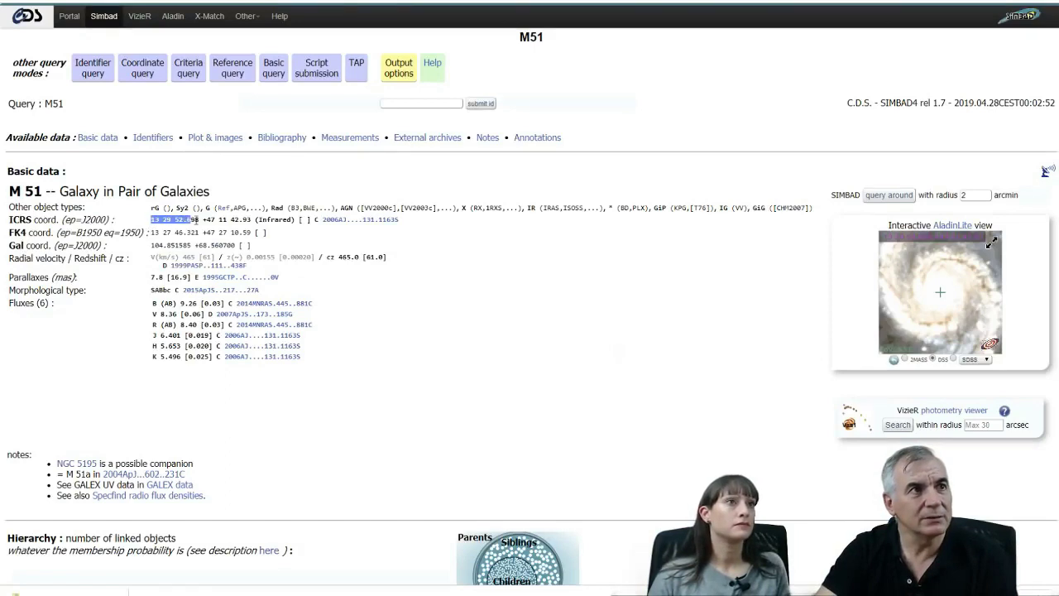
right_click(245, 218)
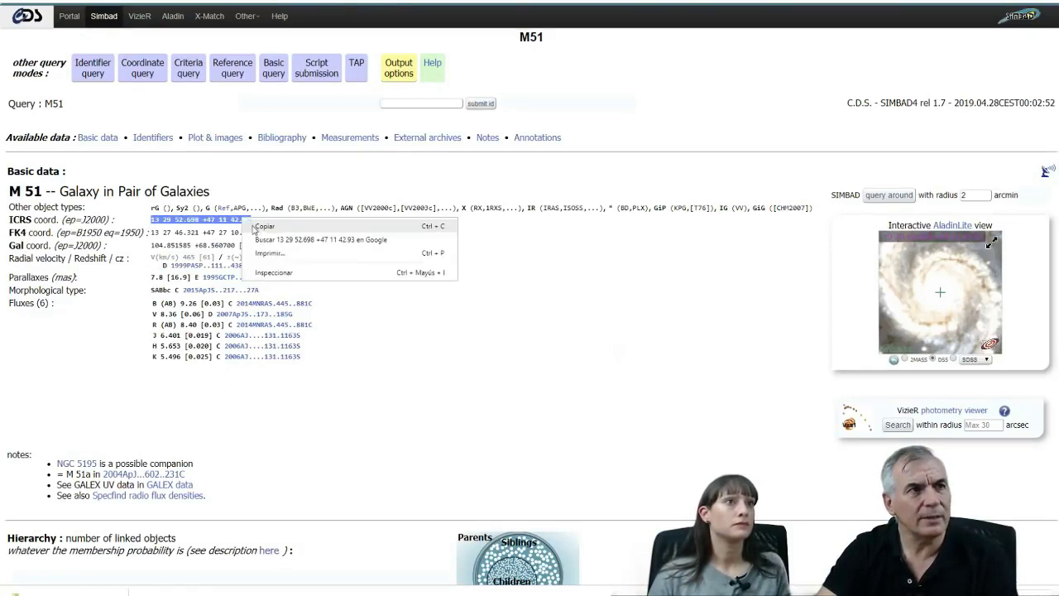
click(254, 229)
key(ctrl+Tab)
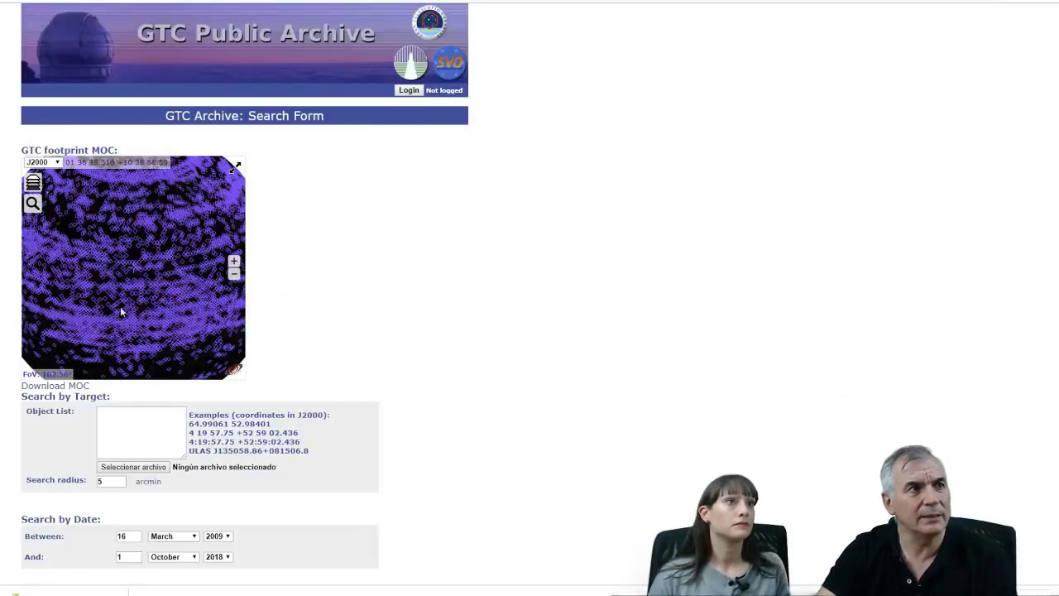
Paste M51's coordinates into Object List and set the search radius to 60 arcmin
click(124, 413)
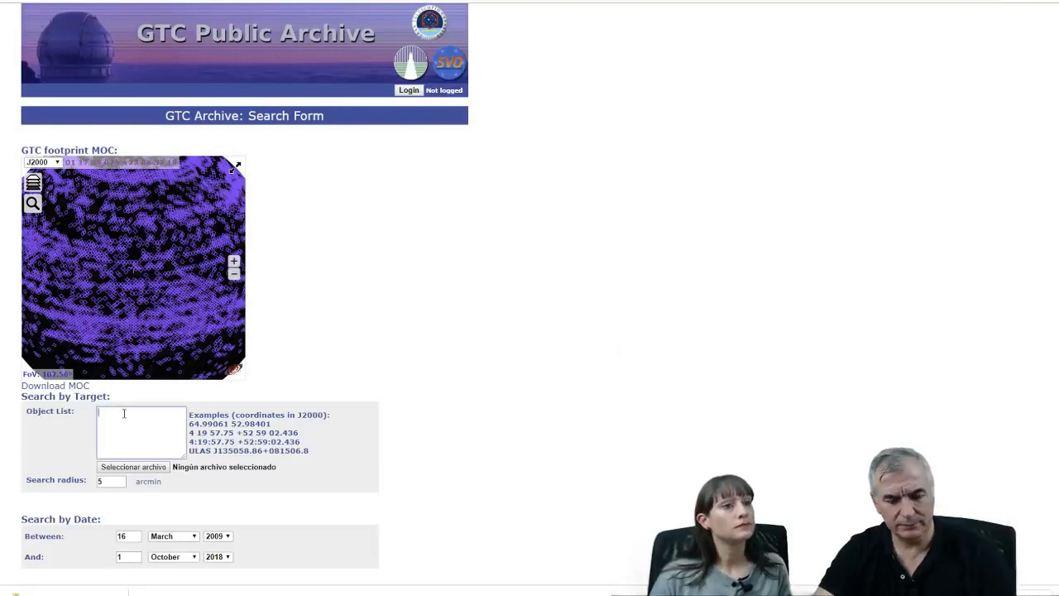
key(ctrl+v)
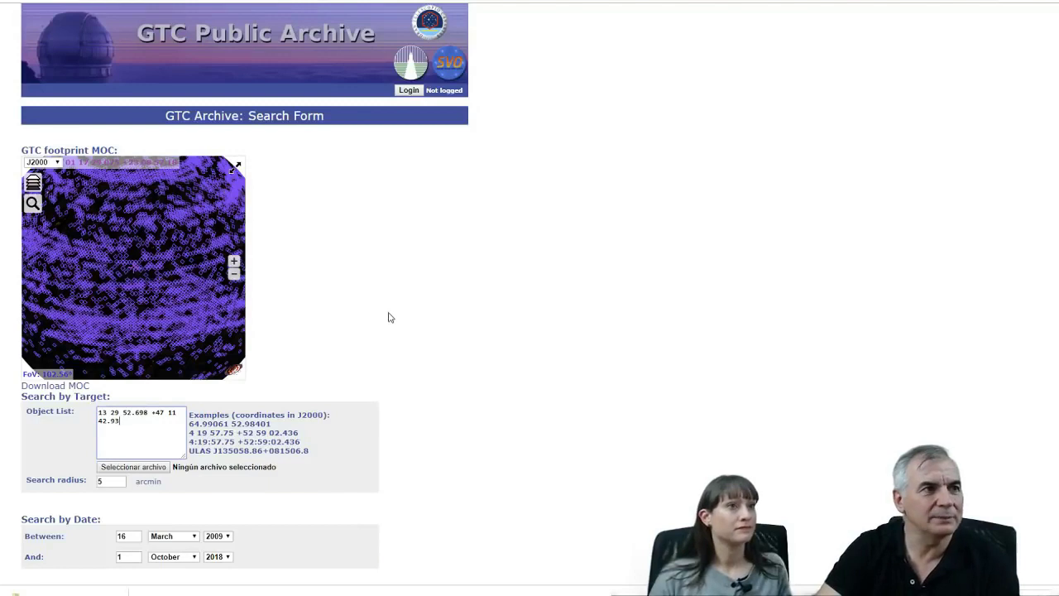
scroll(388, 315, down, 2)
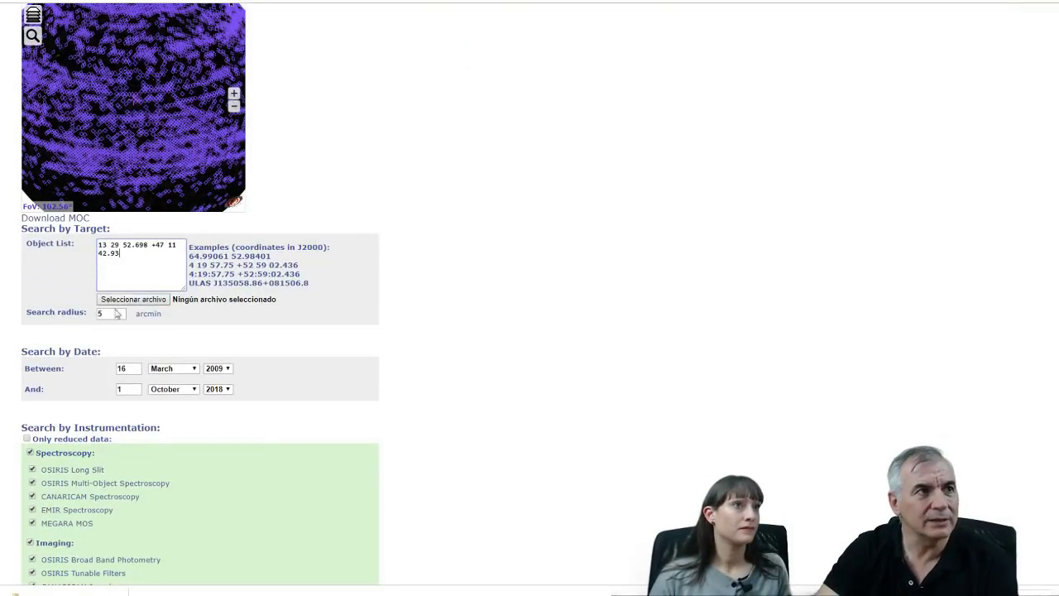
double_click(97, 314)
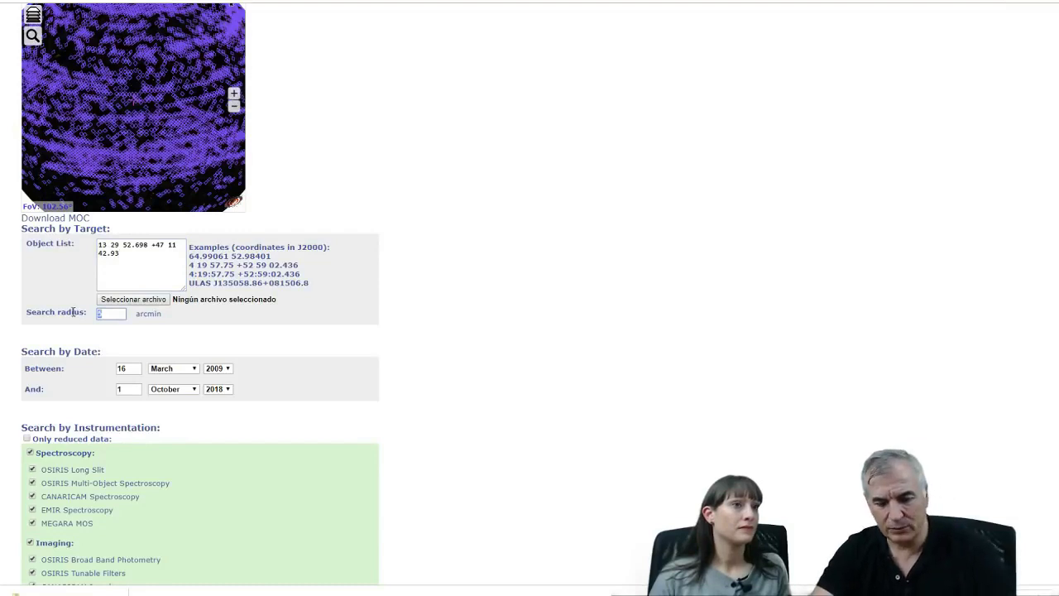
text(60)
click(107, 334)
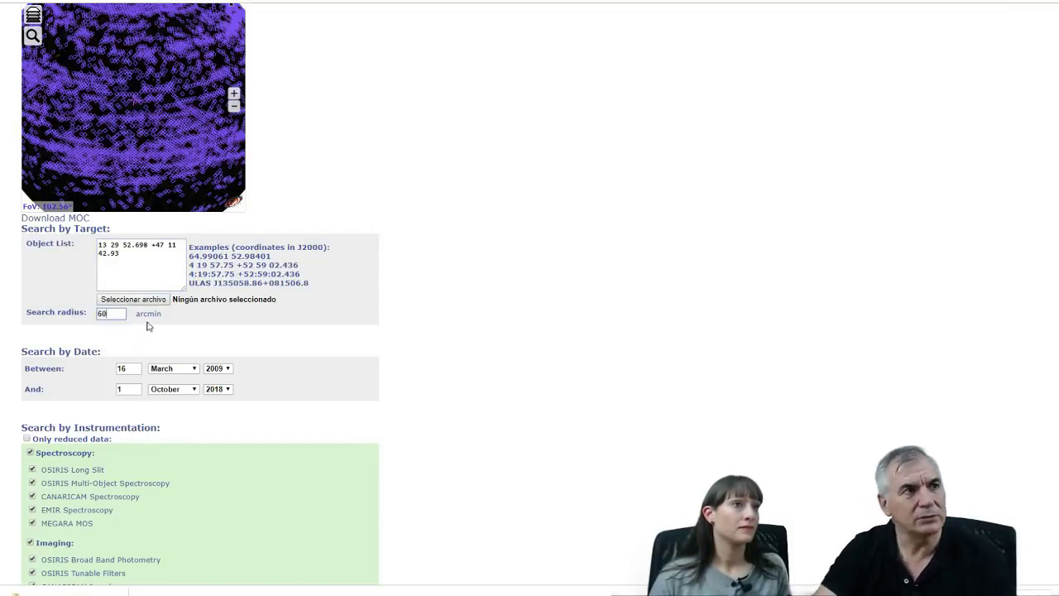
scroll(151, 315, down, 3)
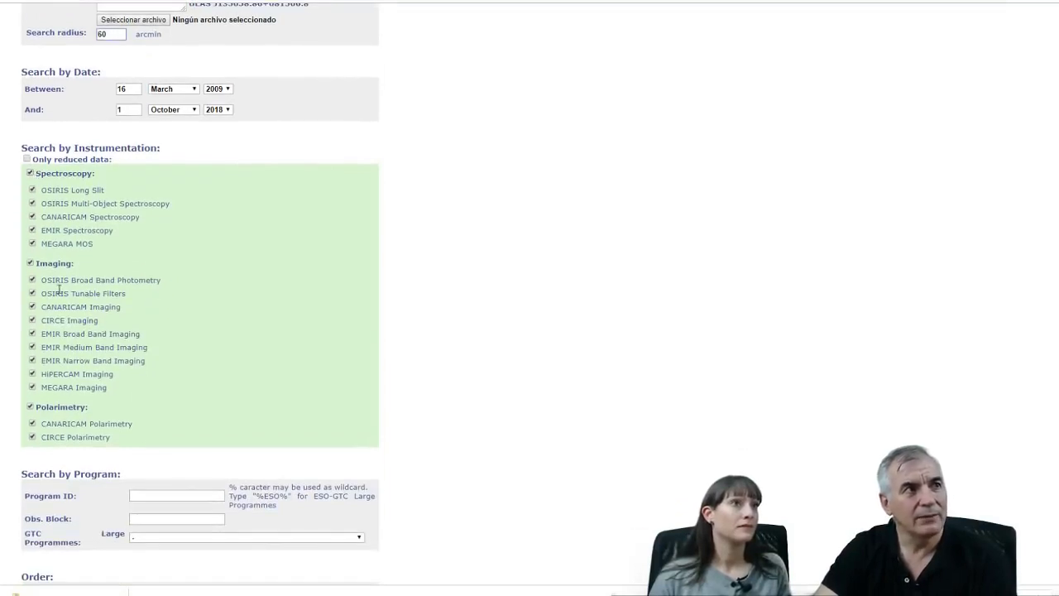
Clear spectroscopy and polarimetry, leaving only OSIRIS Broad Band Photometry ticked
click(31, 174)
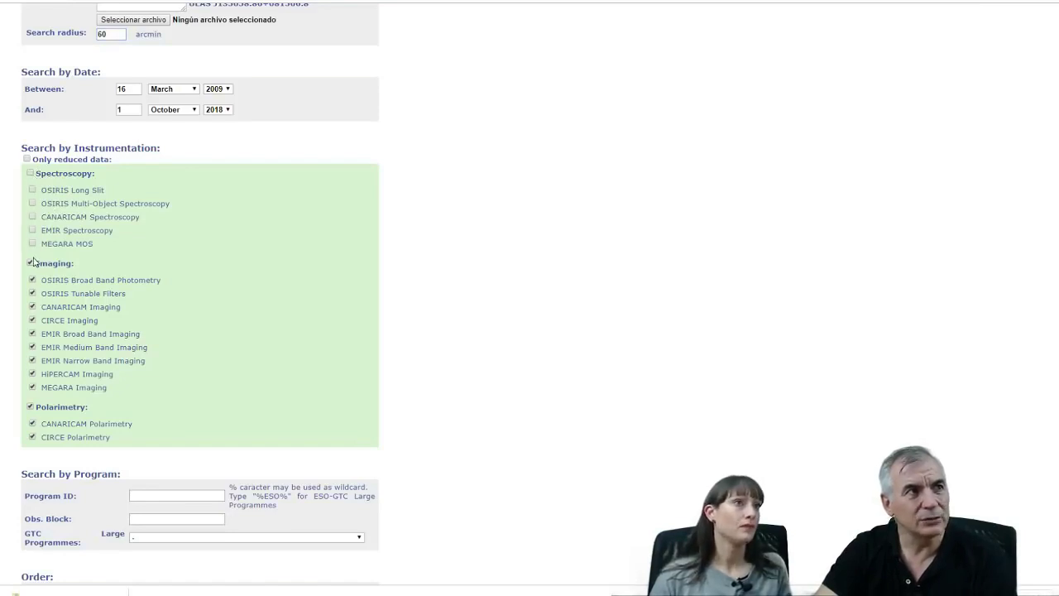
click(32, 406)
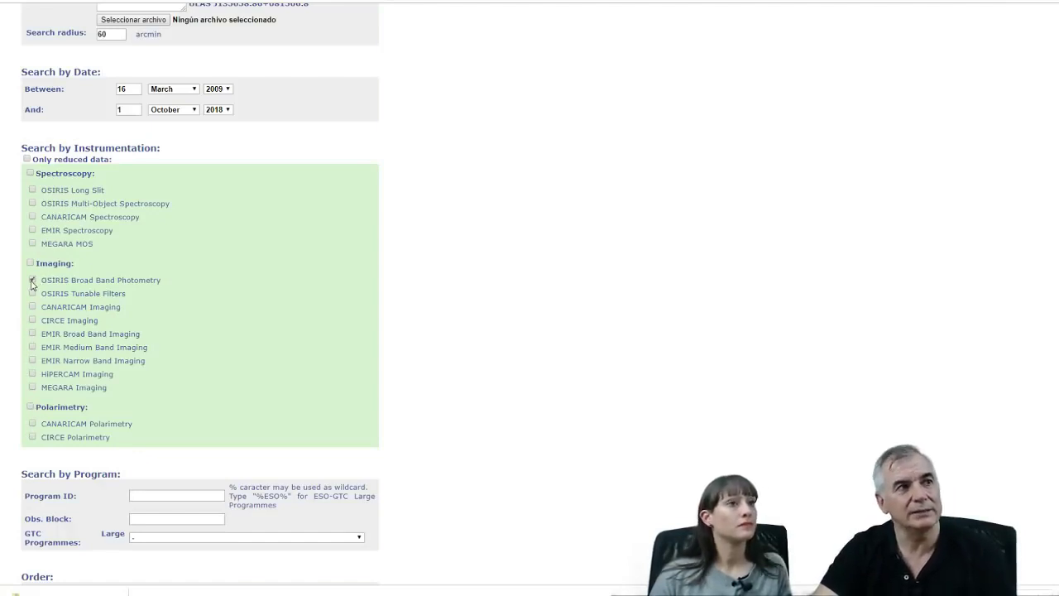
click(33, 281)
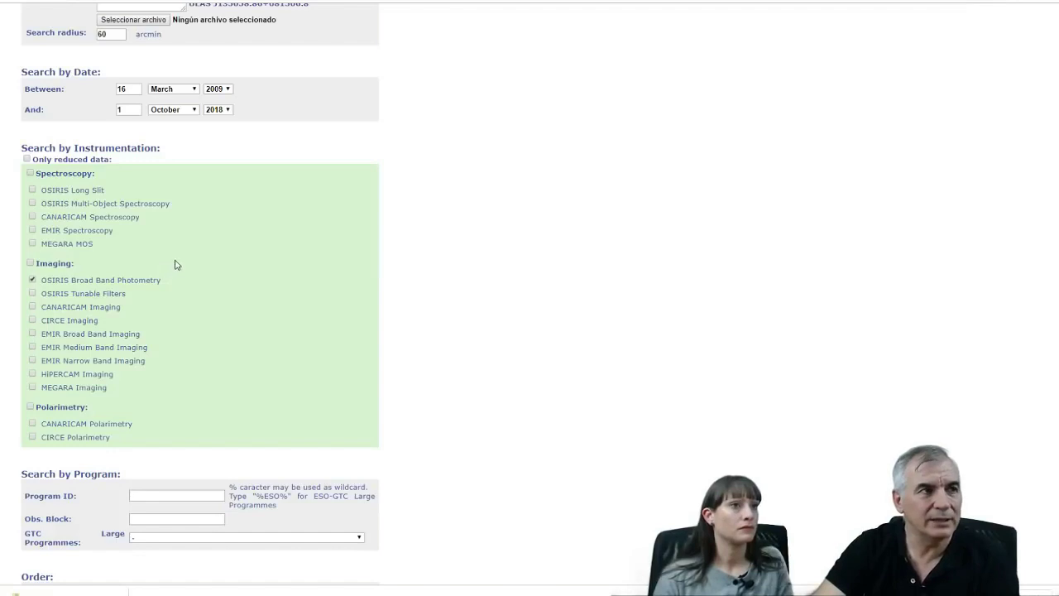
scroll(174, 263, down, 1)
scroll(175, 263, up, 1)
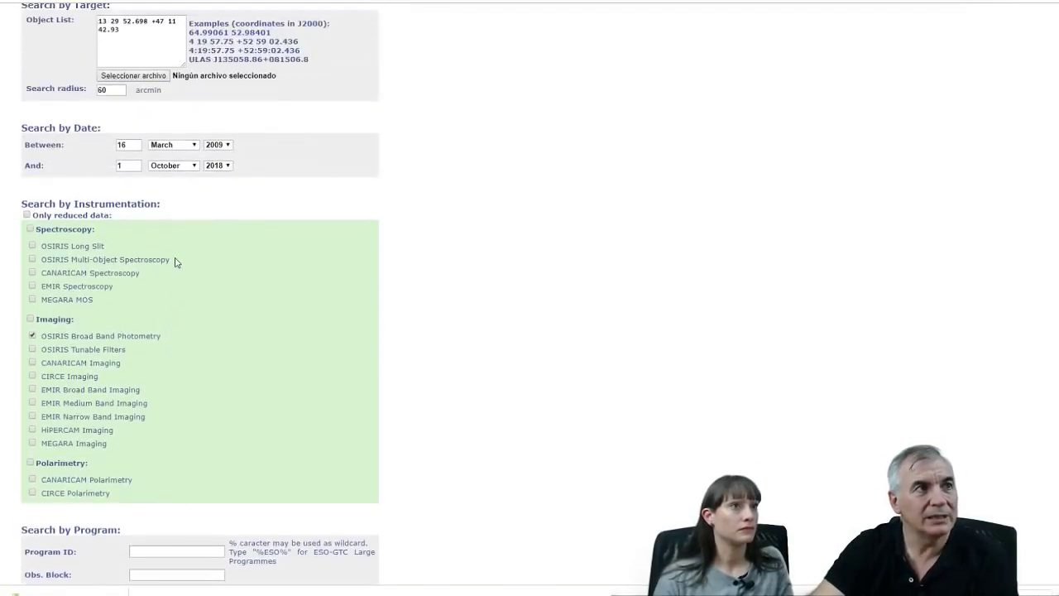
scroll(169, 207, up, 1)
Review the Object List coordinates and the 60 arcmin search radius
click(101, 75)
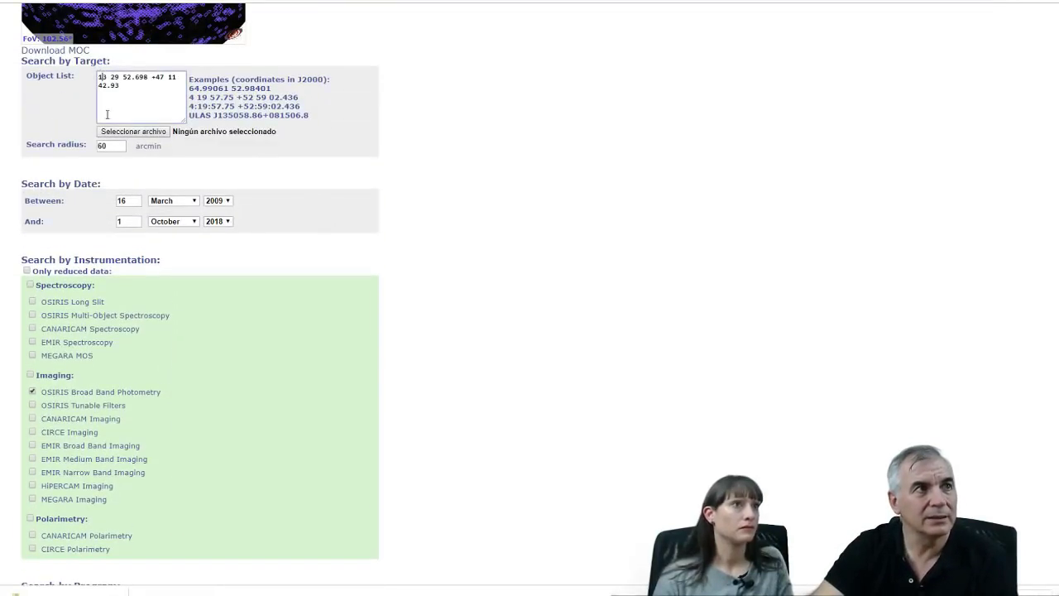
drag(105, 146, 89, 145)
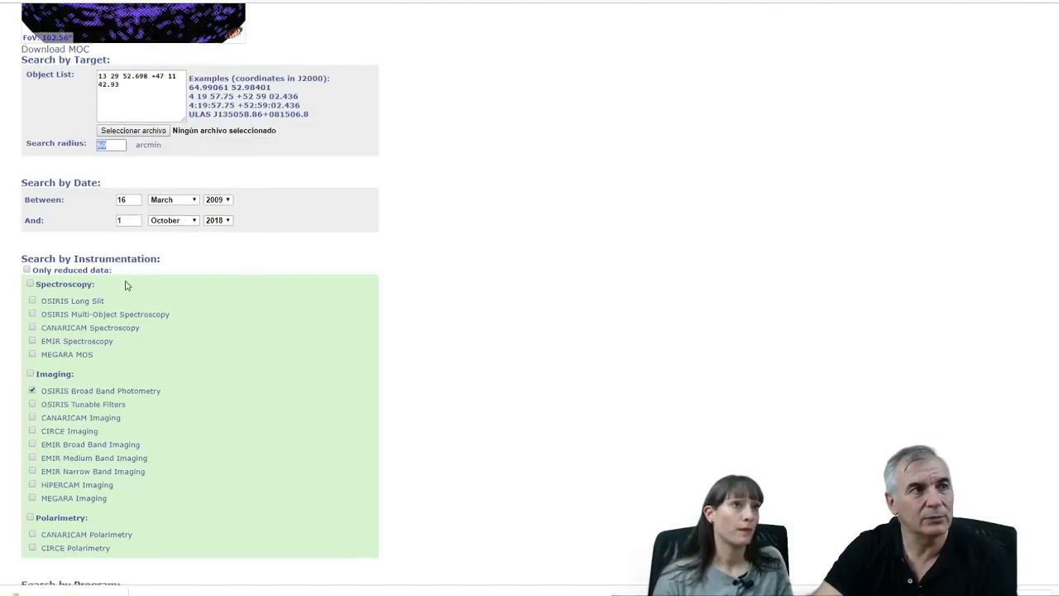
scroll(56, 262, down, 3)
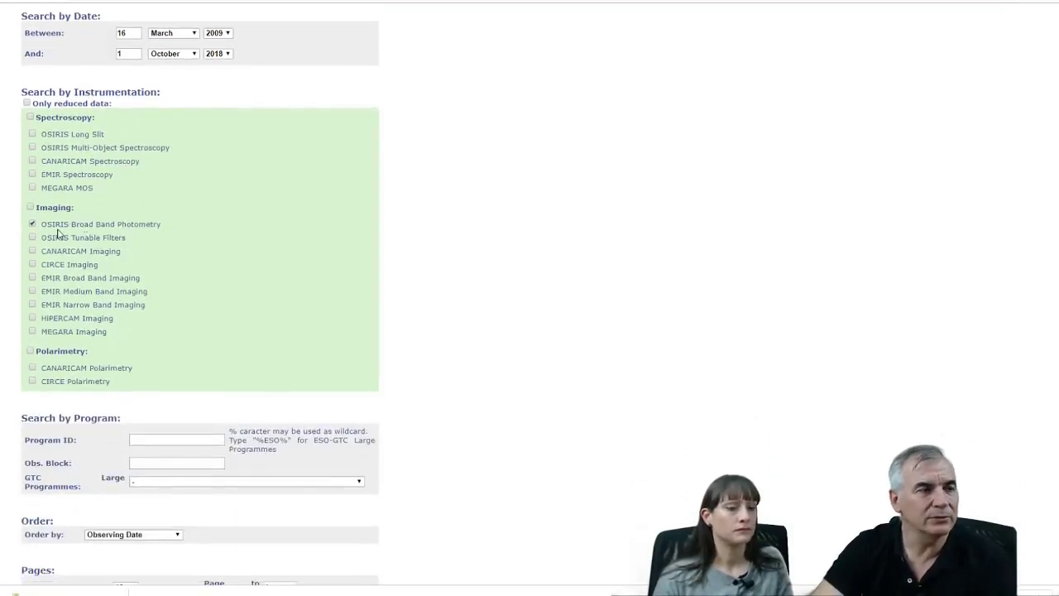
scroll(57, 234, down, 3)
Run the search, tick raw frame 217633's Fetch box and download it as zip
click(33, 426)
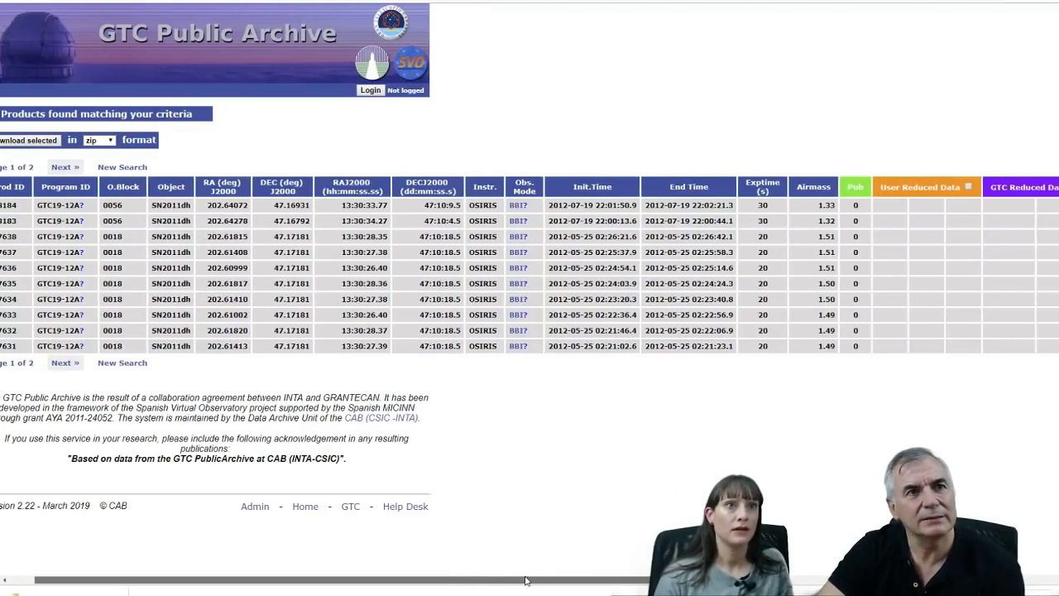
scroll(452, 571, right, 4)
scroll(452, 570, right, 1)
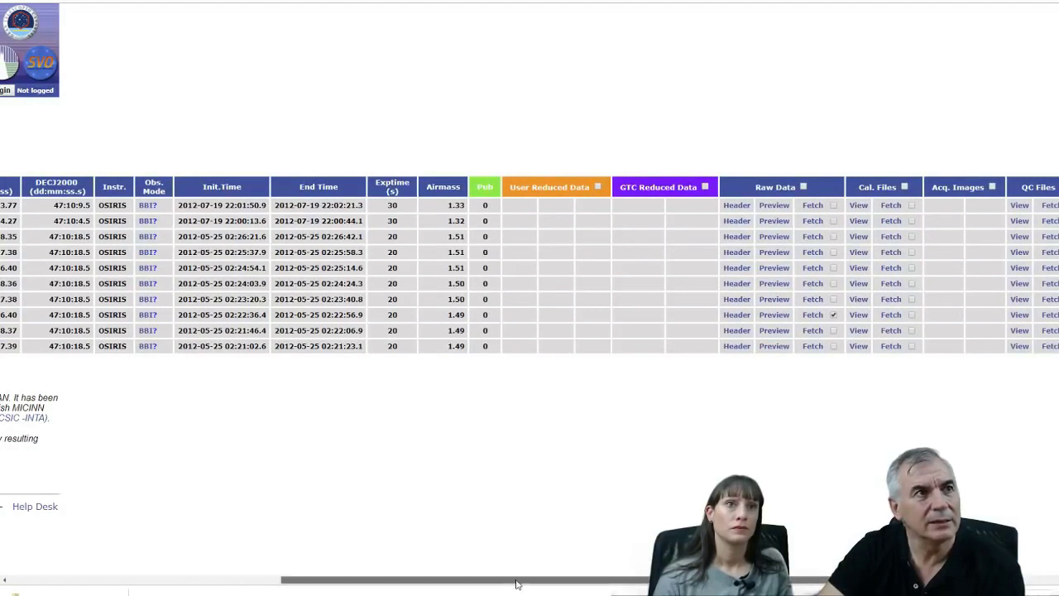
drag(518, 580, 148, 550)
click(66, 142)
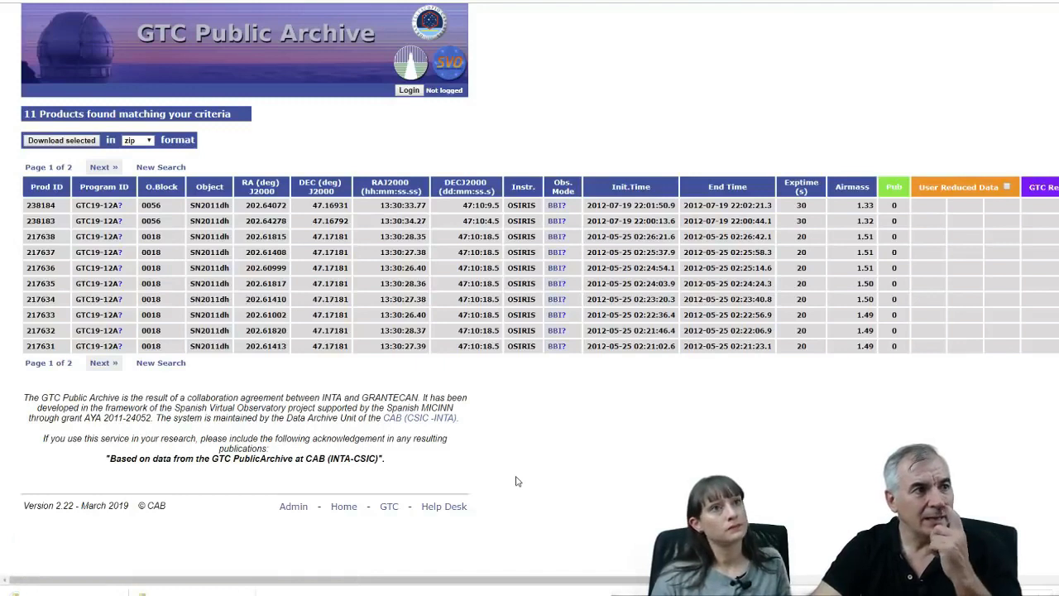
Open the finished GTC download's options in Chrome's download bar, then dismiss them
right_click(106, 591)
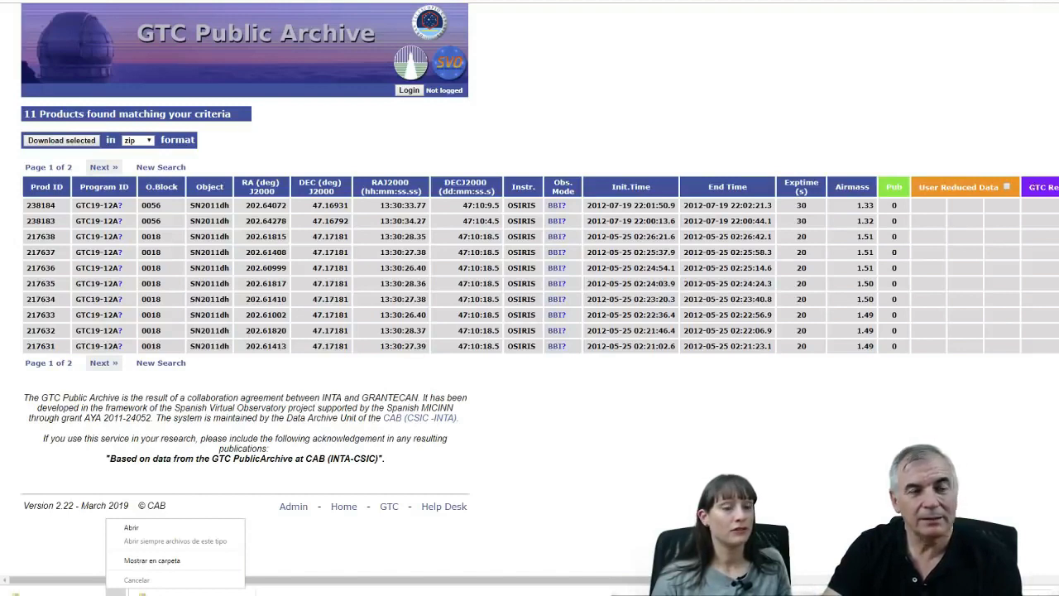
key(Escape)
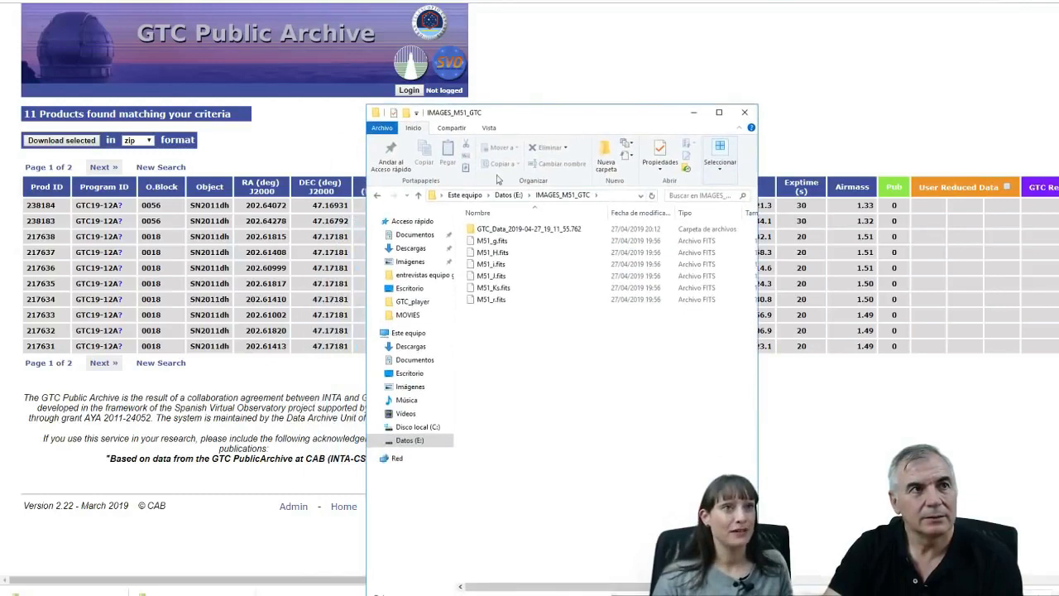
Go from the GTC_Data download folder through GTC19-12A and OB0018 into object
click(512, 232)
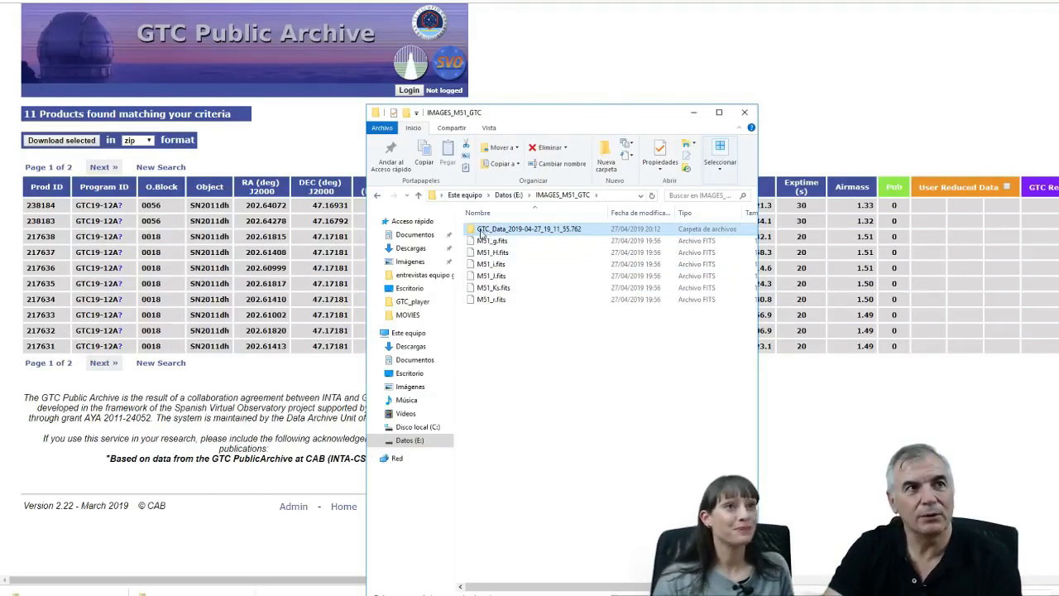
double_click(524, 230)
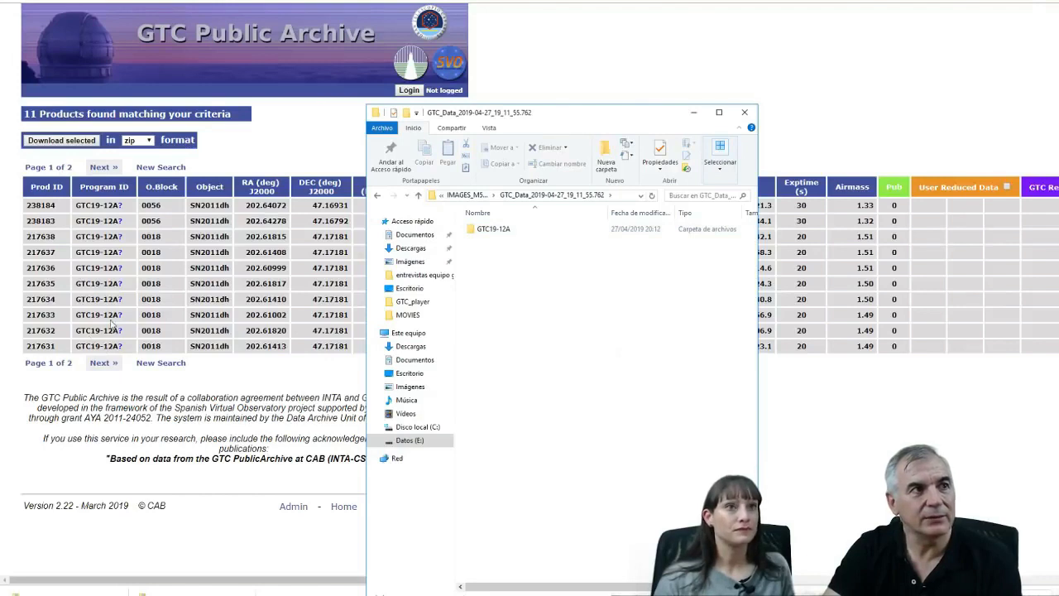
double_click(497, 232)
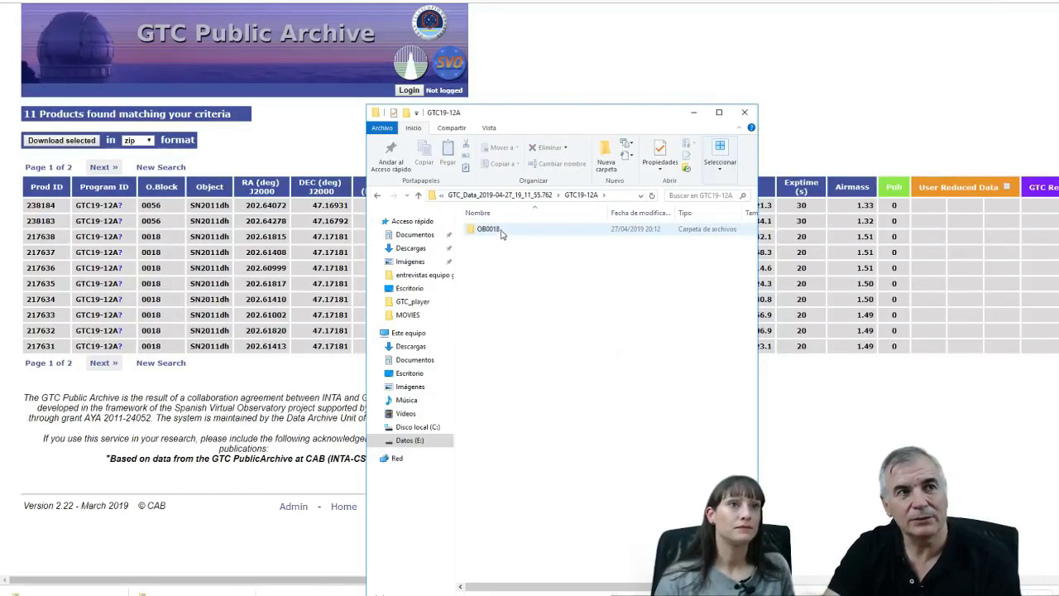
click(501, 233)
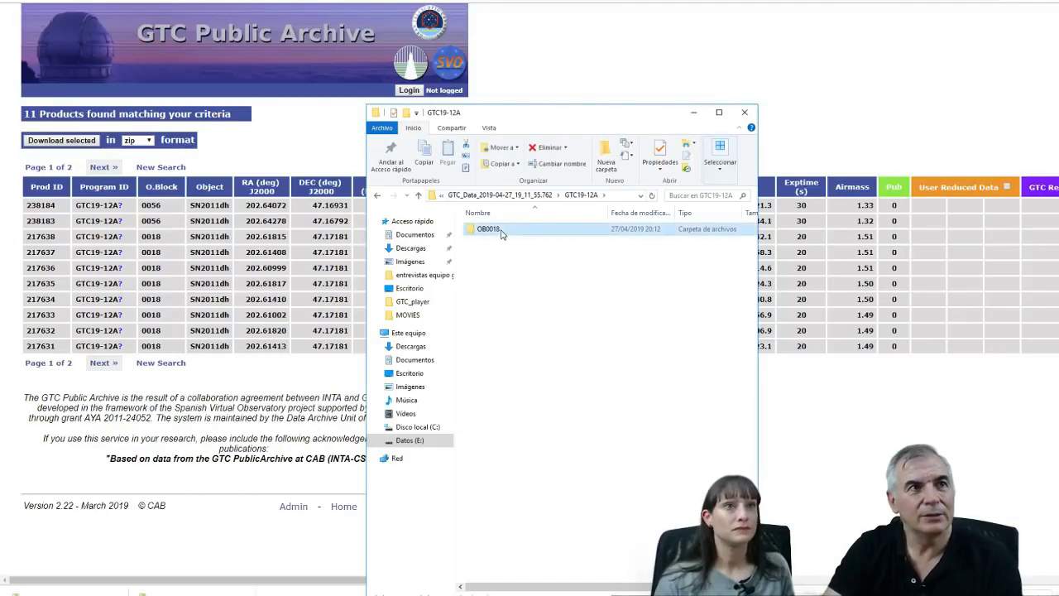
double_click(500, 232)
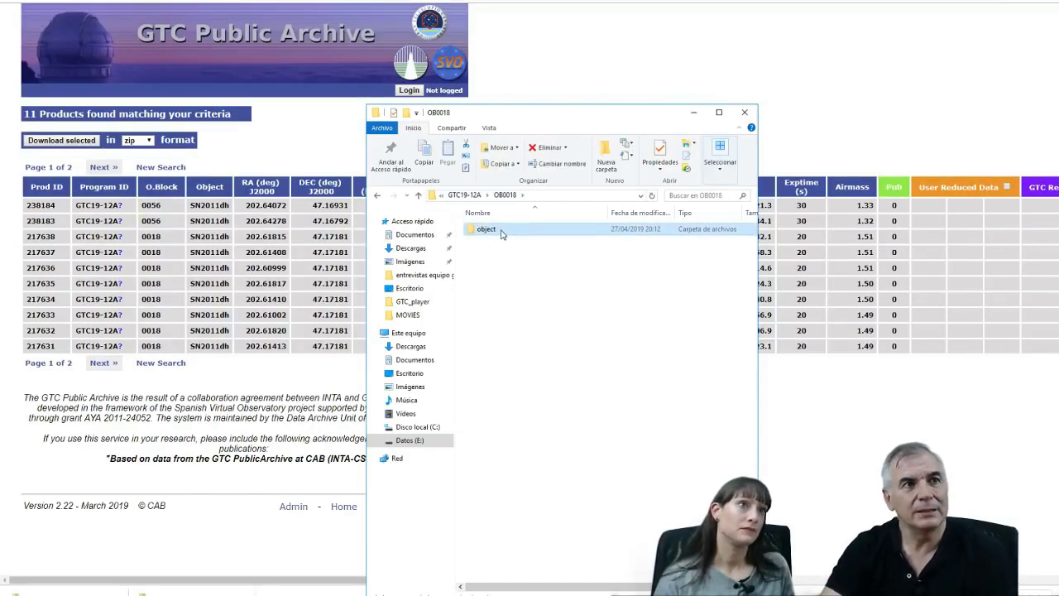
double_click(501, 231)
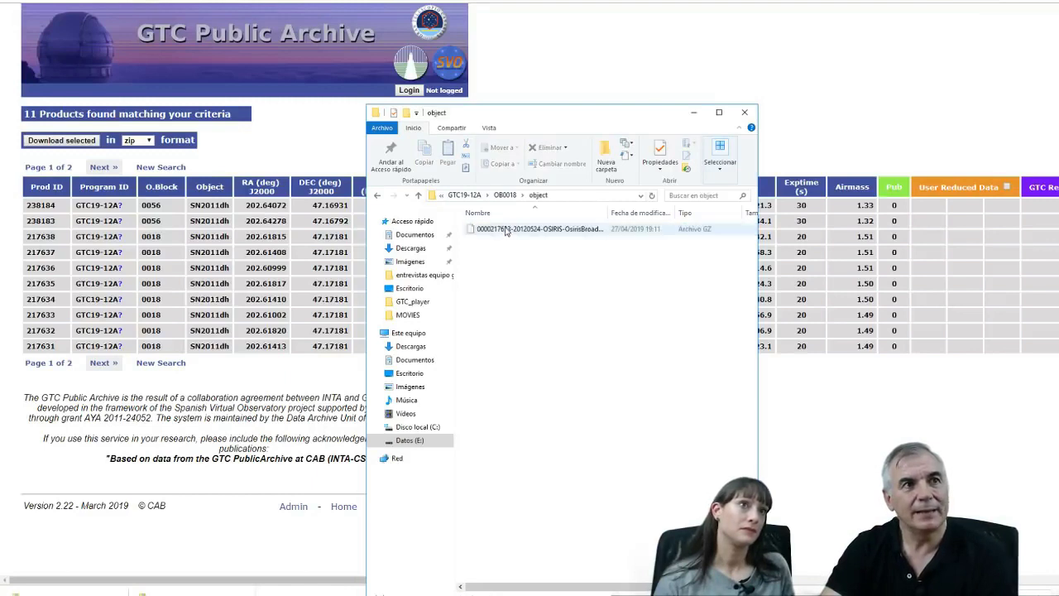
Widen the Name column to show the full .fits.gz filename, then deselect it
click(506, 231)
drag(608, 213, 705, 213)
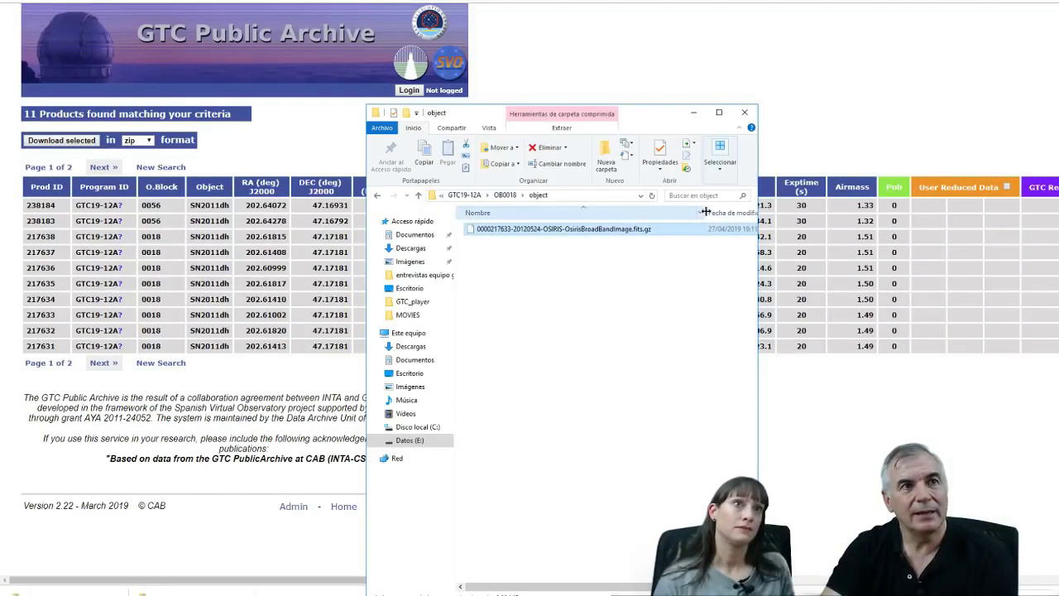
click(597, 232)
click(608, 267)
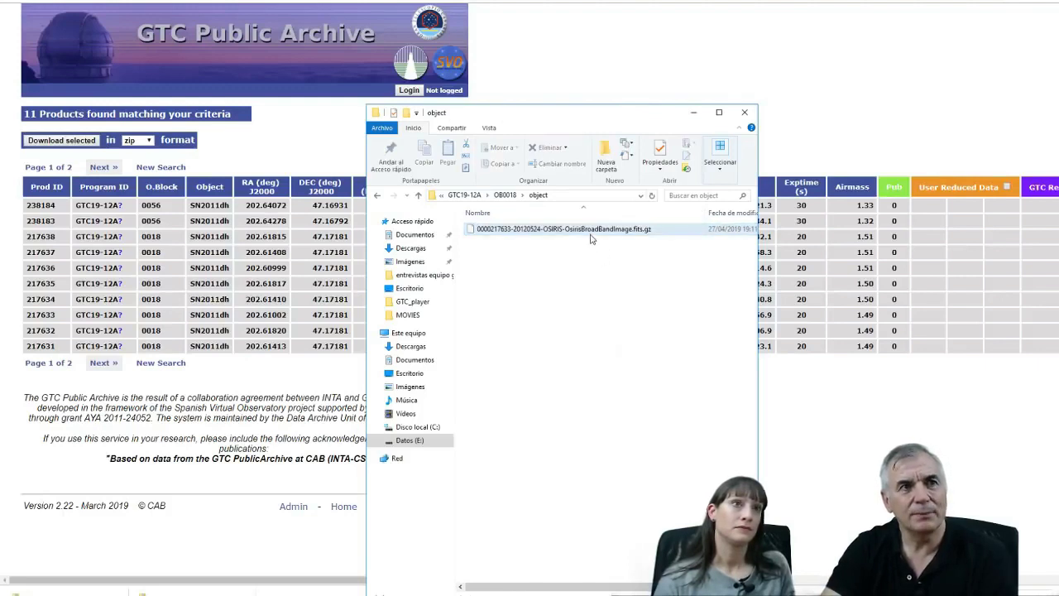
Extract the .fits.gz here with 7-Zip's Extraer aquí, producing the .fits file
right_click(590, 234)
mouse_move(463, 263)
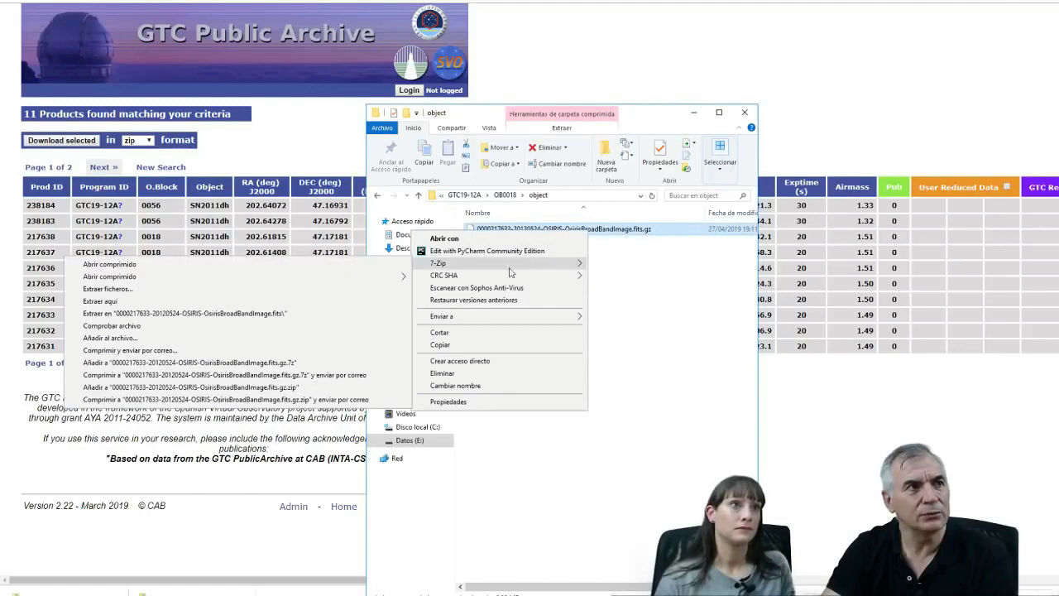
click(385, 308)
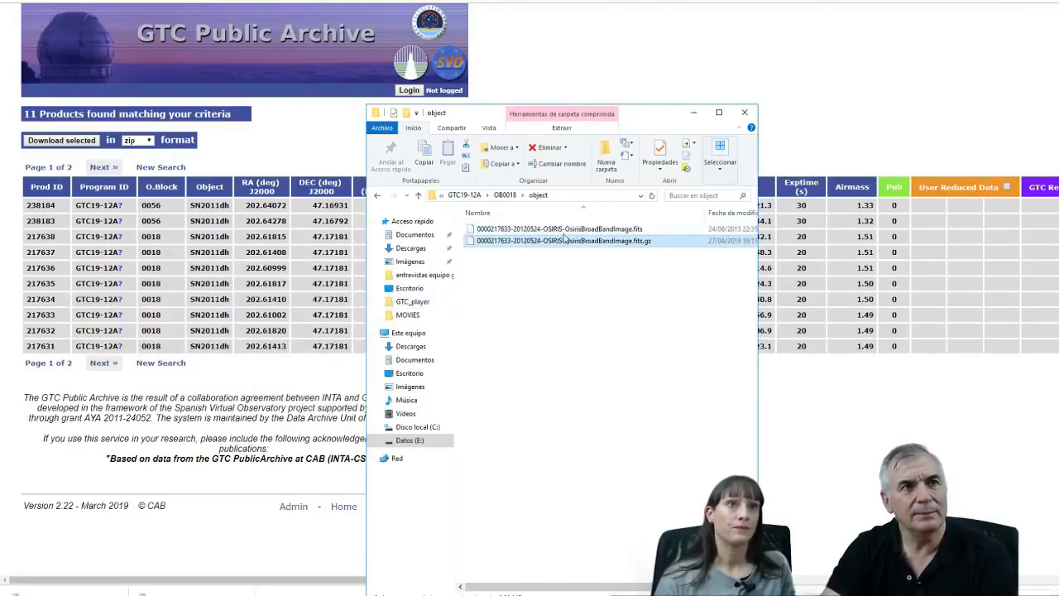
click(567, 229)
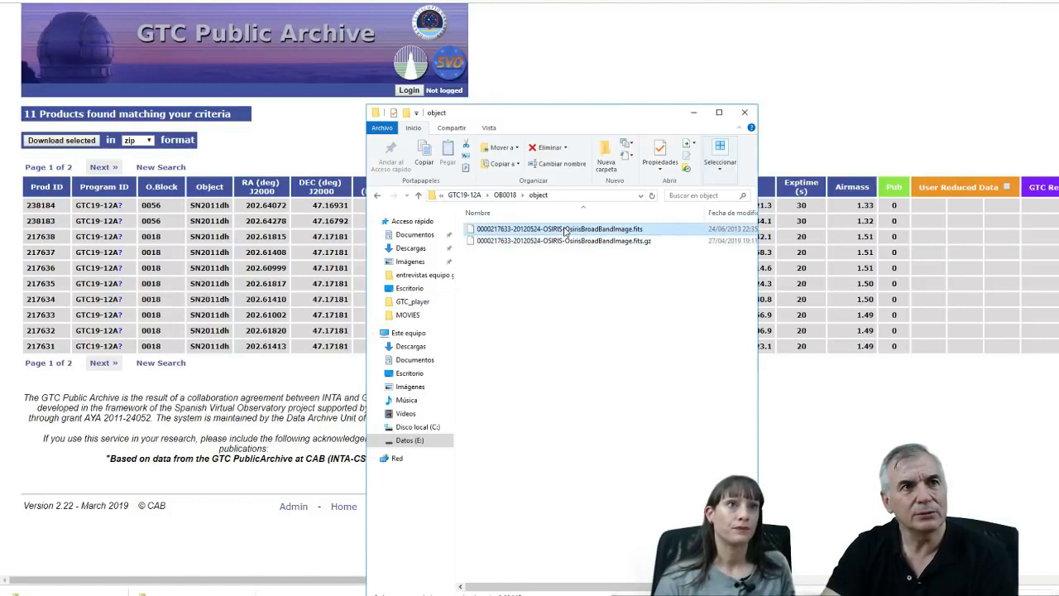
Try Abrir con on the extracted .fits, browse the app list, then close the chooser
right_click(614, 230)
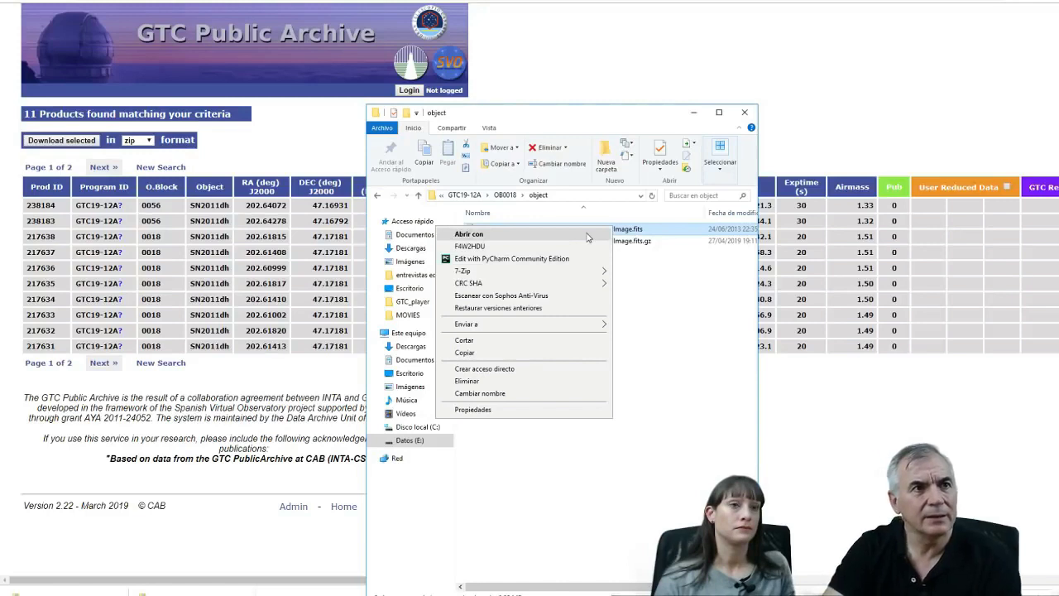
click(587, 236)
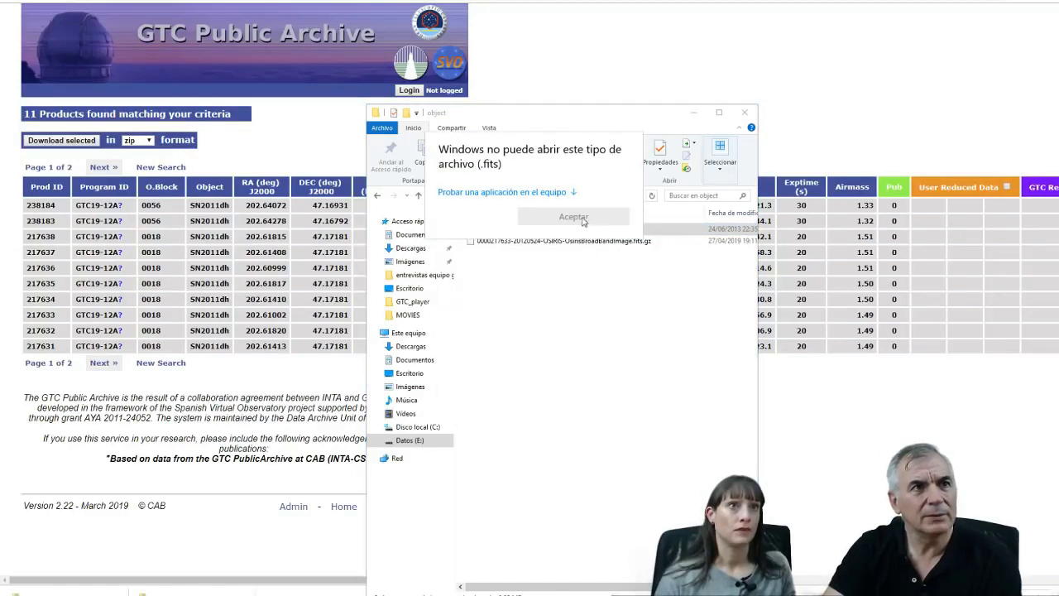
click(557, 193)
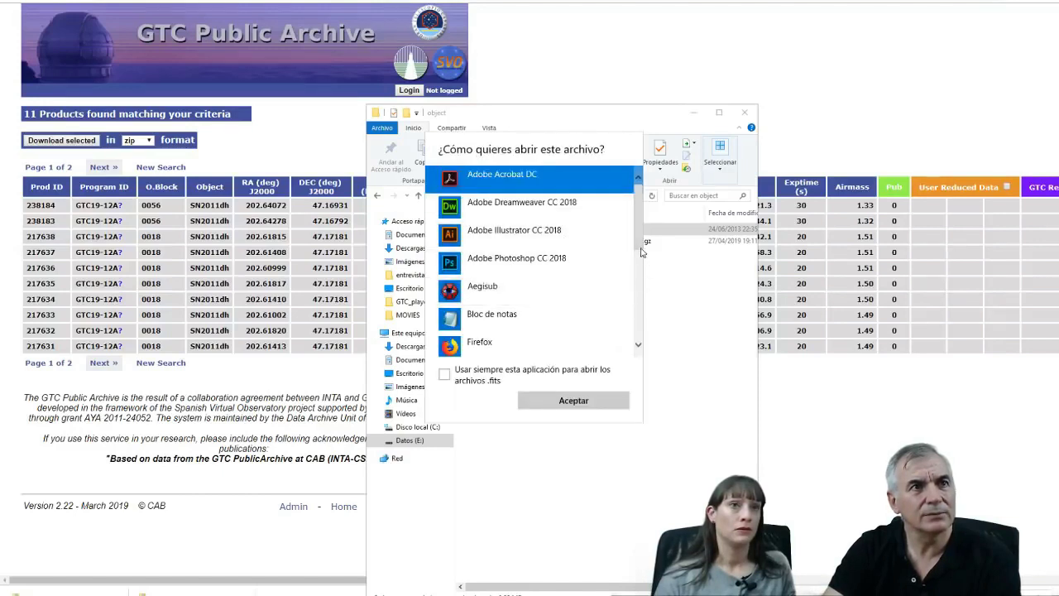
scroll(644, 290, down, 1)
scroll(642, 314, down, 2)
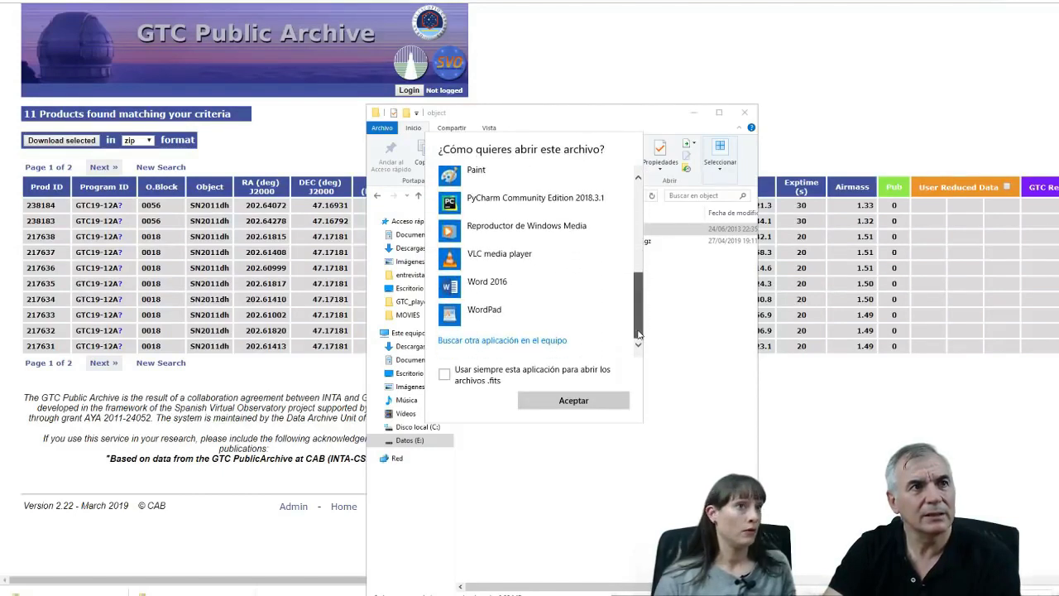
drag(641, 326, 636, 228)
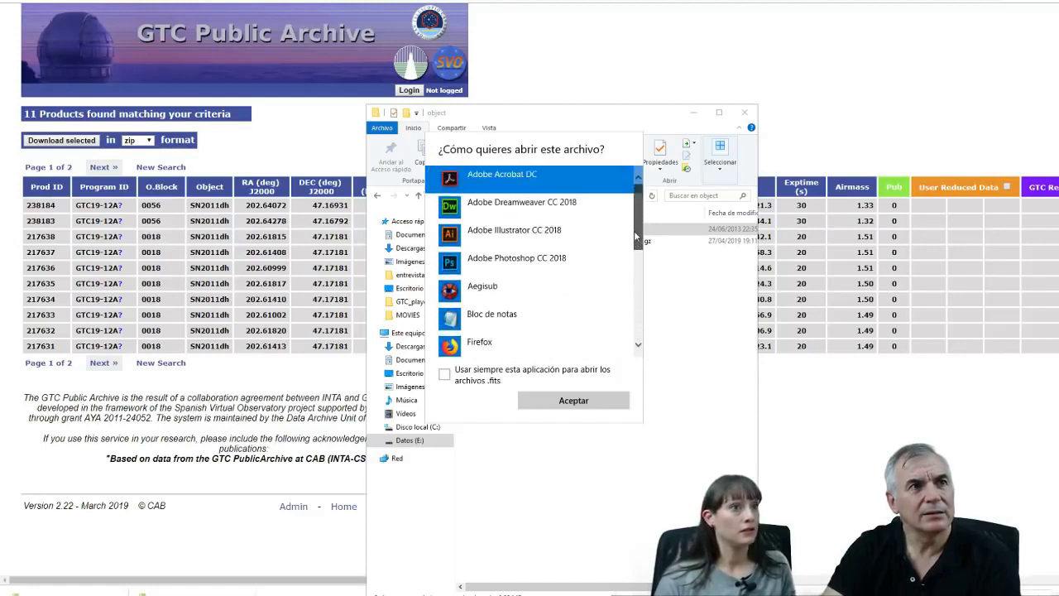
click(571, 406)
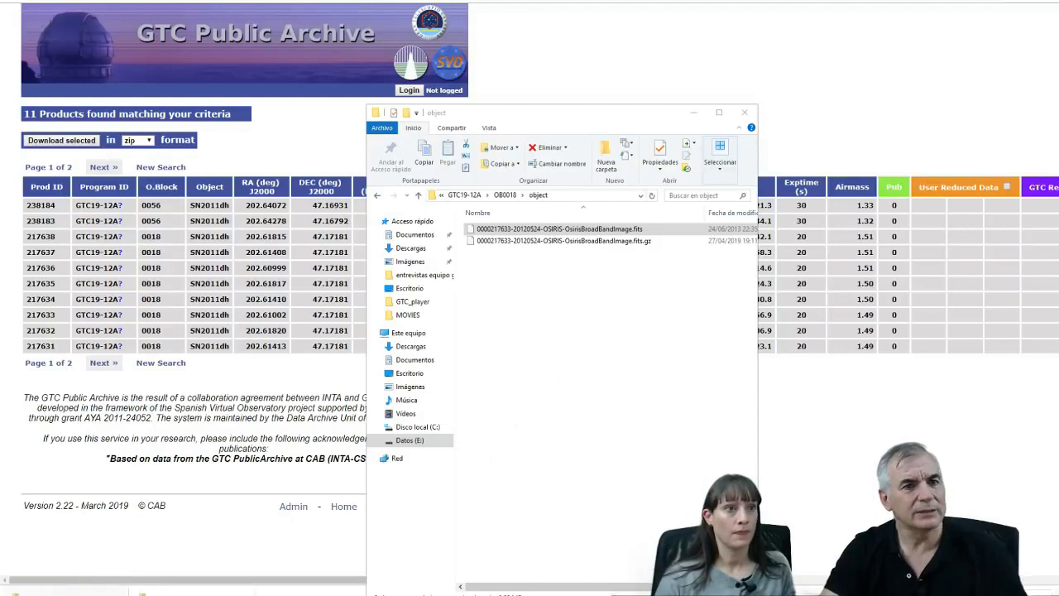
Launch GIMP 2.10.10 from the Windows Start menu search results
click(16, 591)
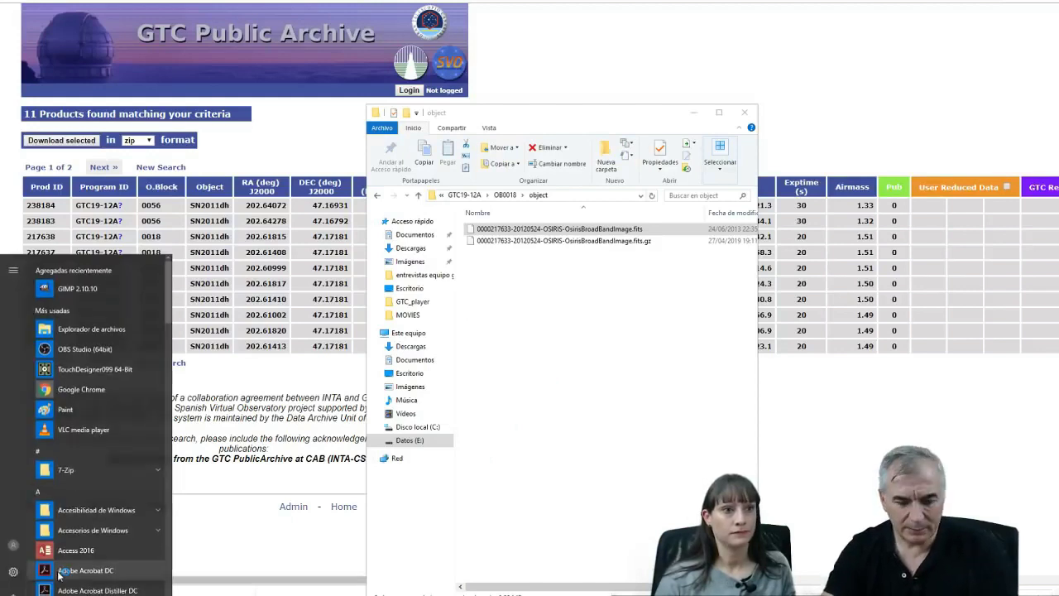
click(17, 591)
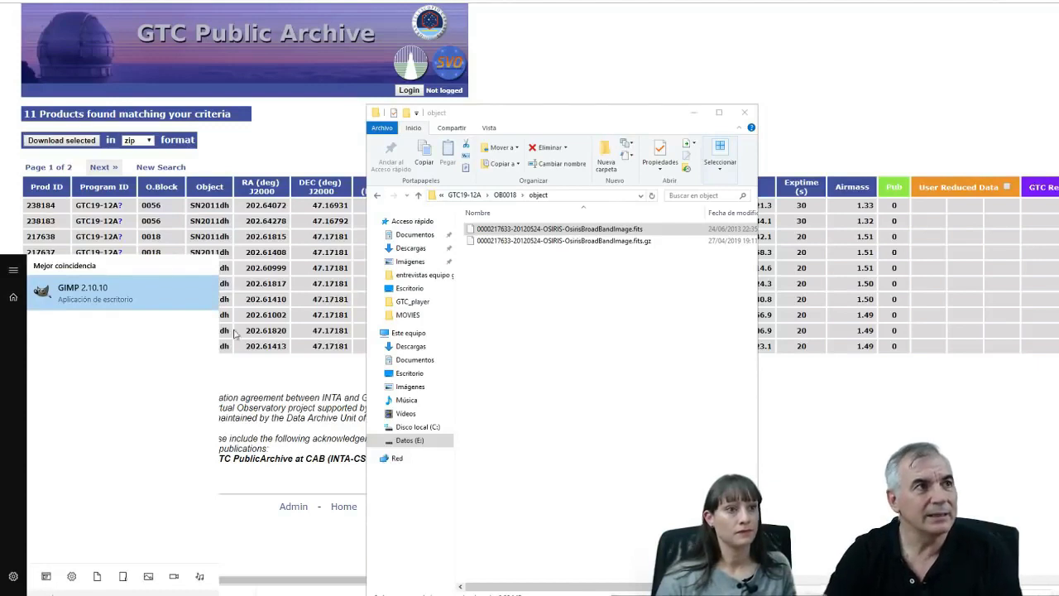
click(75, 301)
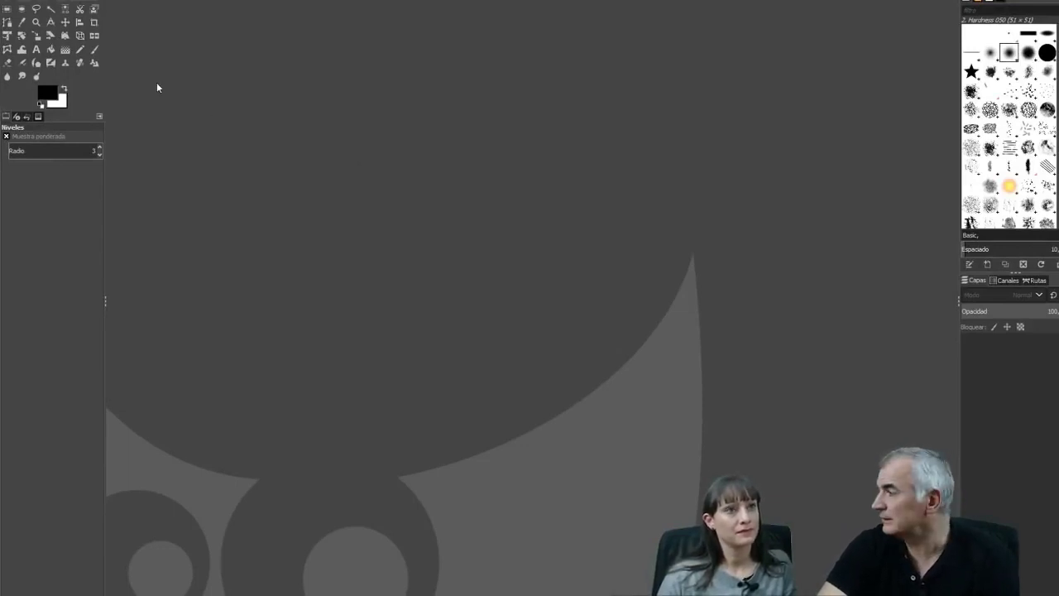
Select M51_r.fits, M51_i.fits and M51_g.fits together in the Open Image dialog and open them
click(18, 2)
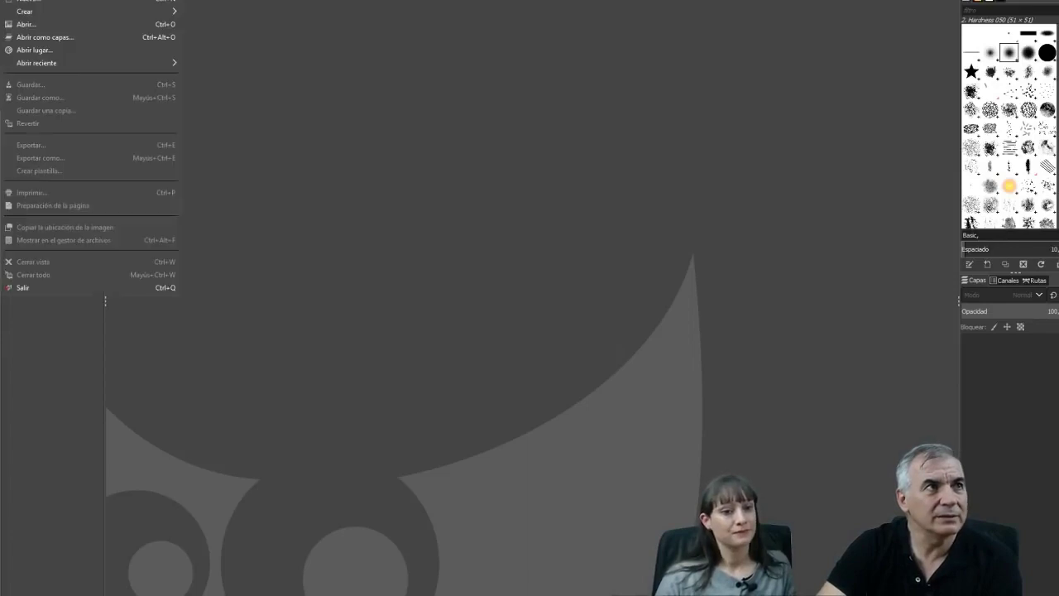
click(36, 25)
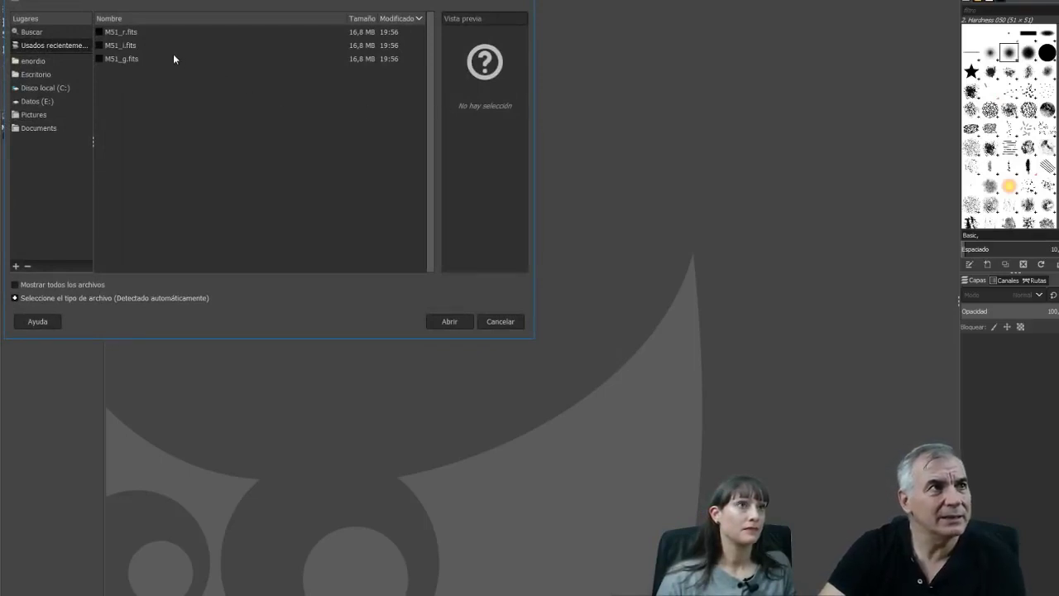
click(146, 32)
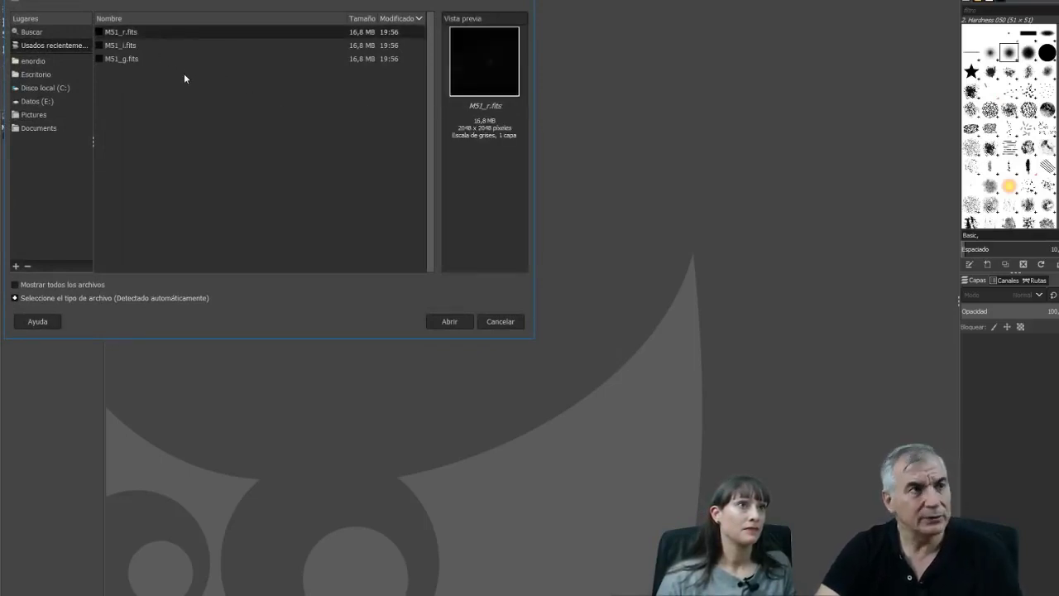
shift+click(172, 61)
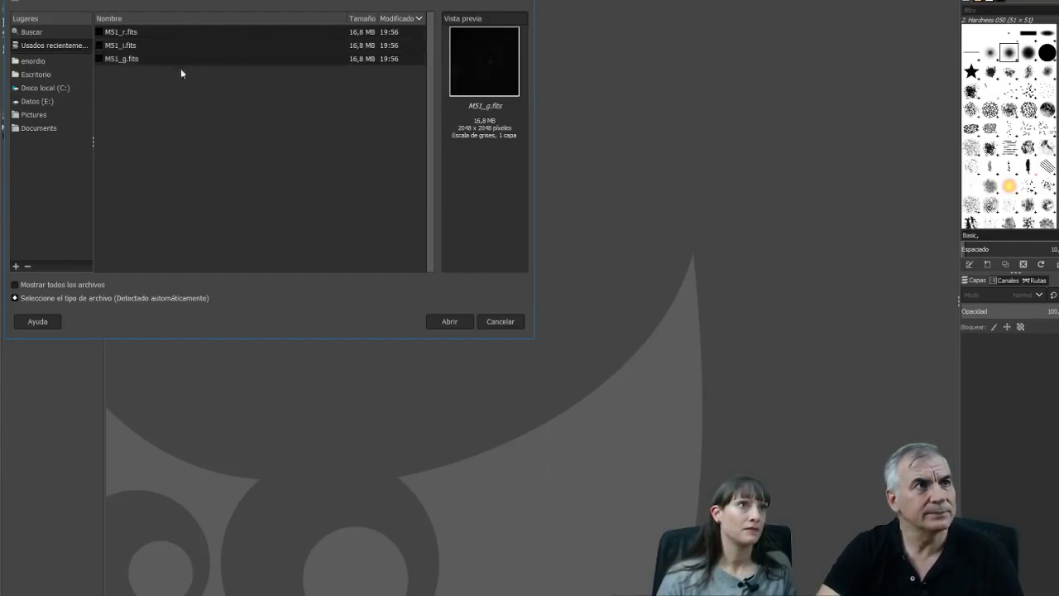
click(447, 322)
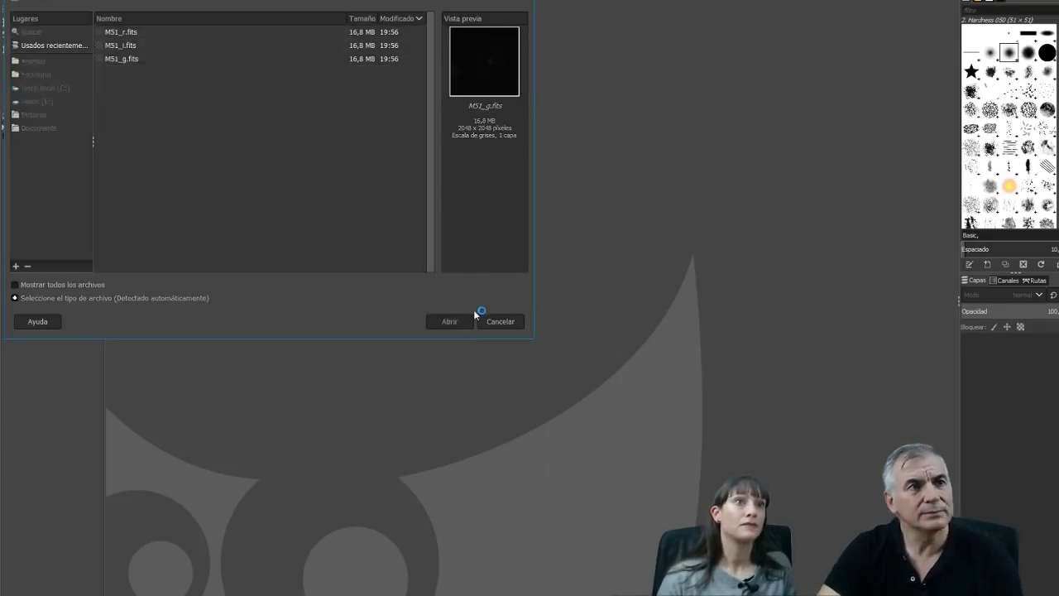
Load each of the three FITS files with 'Según el dato máximo/mínimo' pixel scaling
click(501, 346)
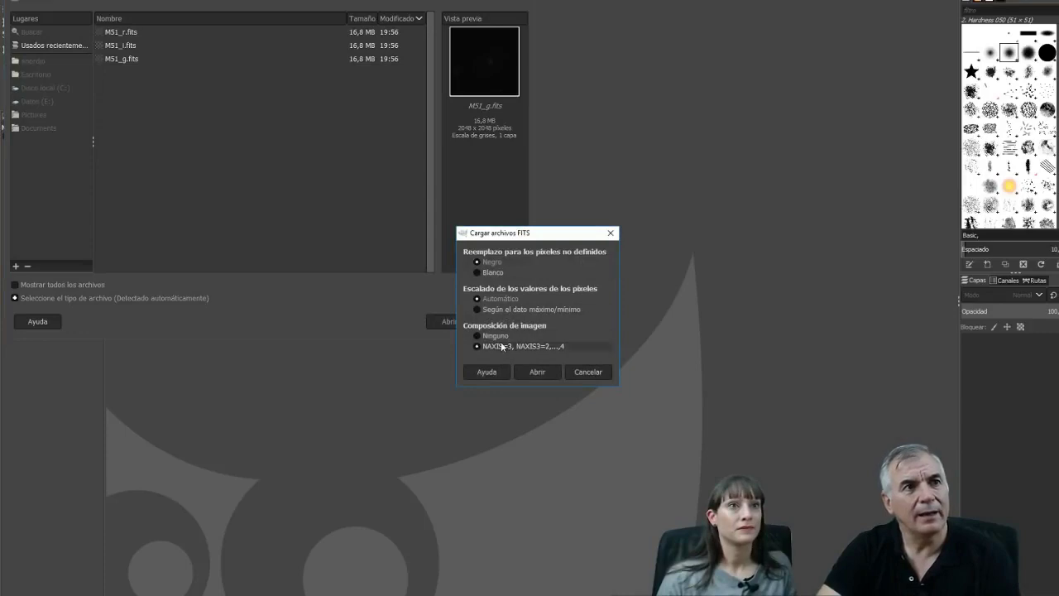
click(509, 309)
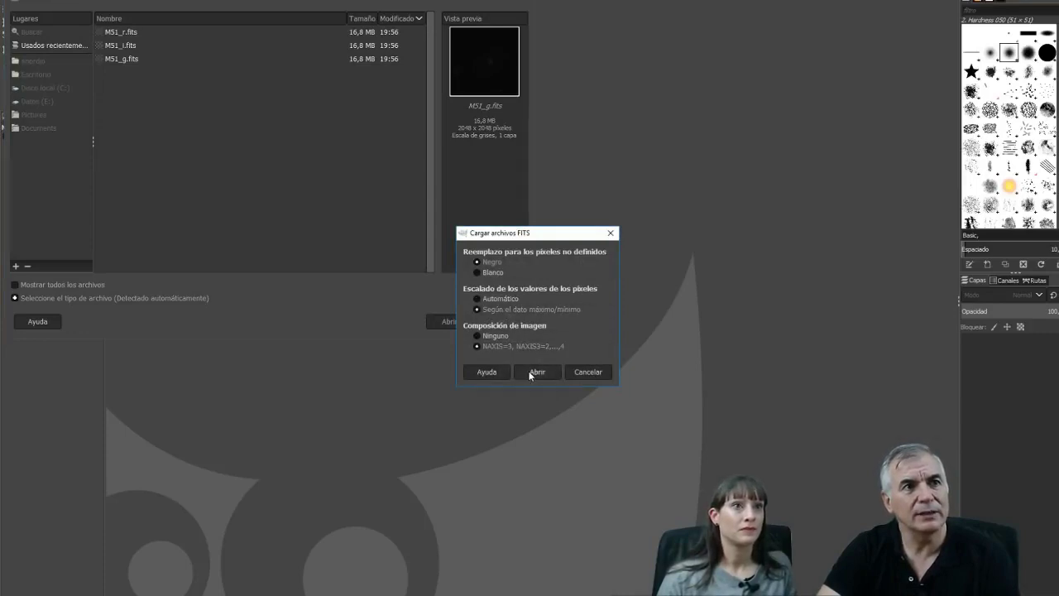
click(533, 372)
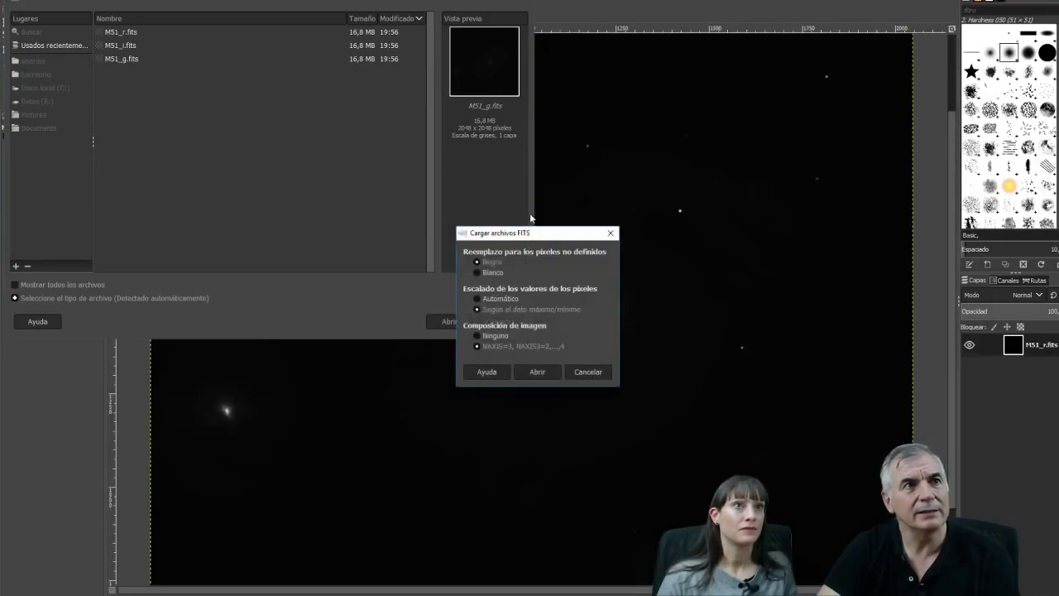
click(536, 372)
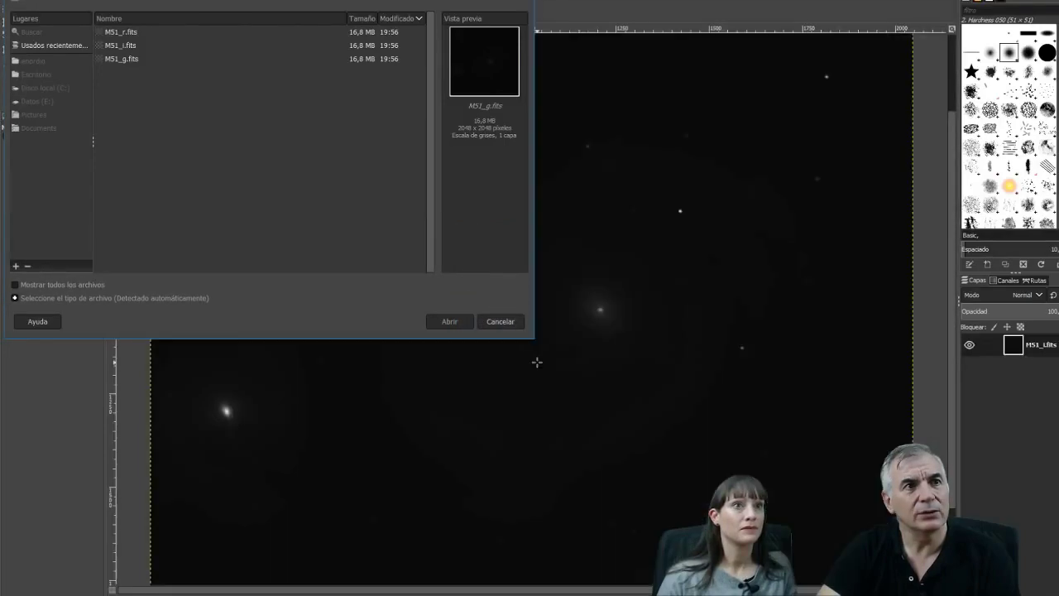
click(539, 373)
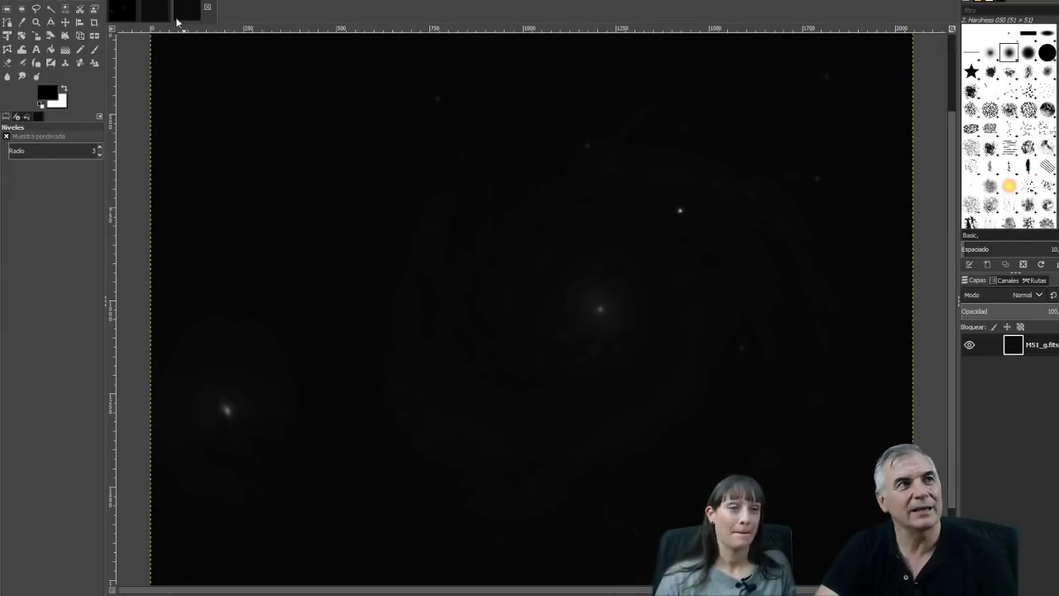
key(alt+i)
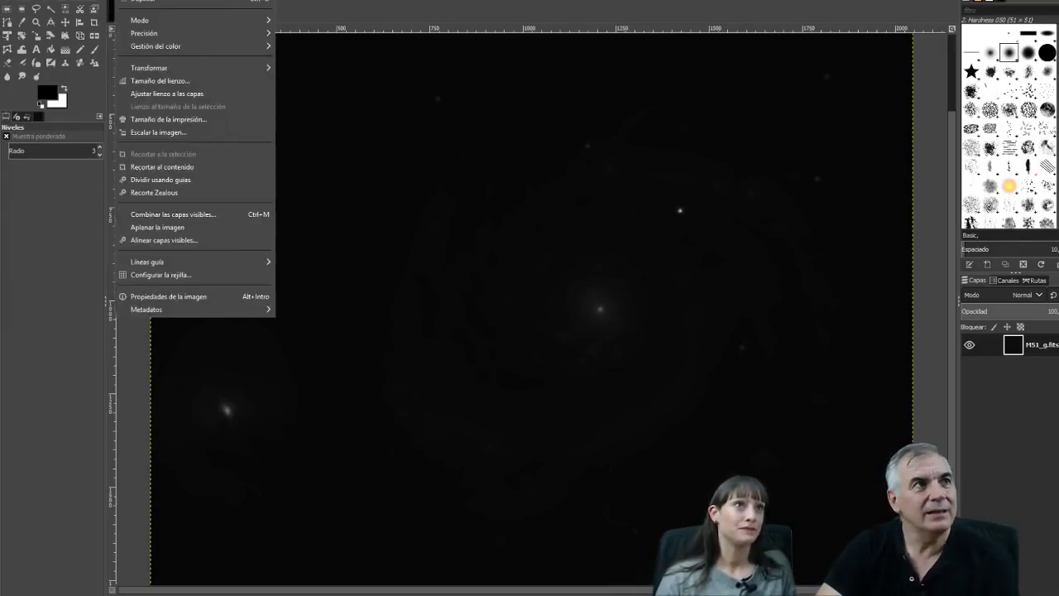
key(Right)
key(Right)
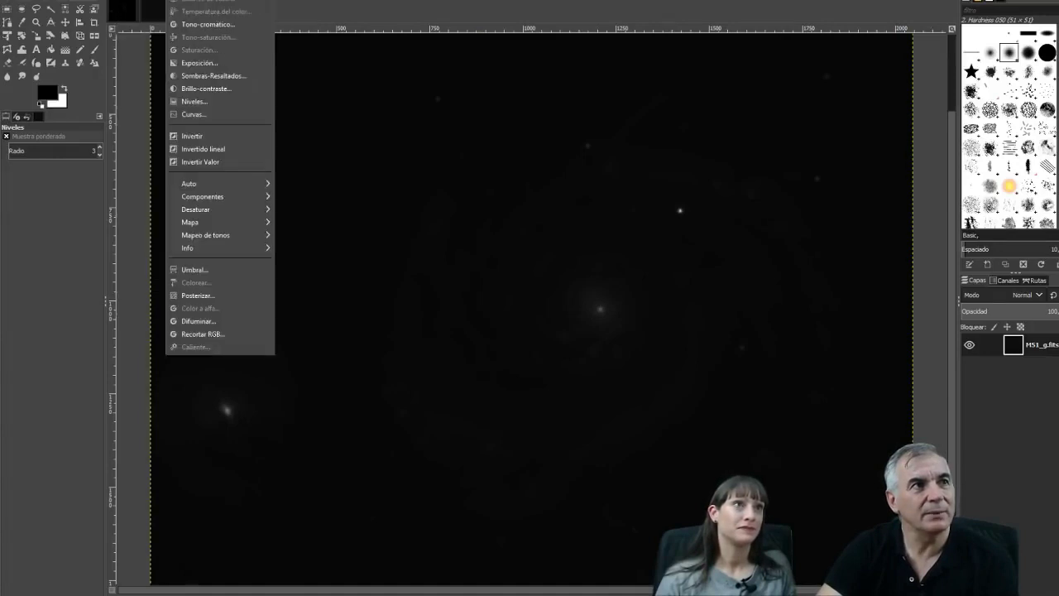
click(208, 101)
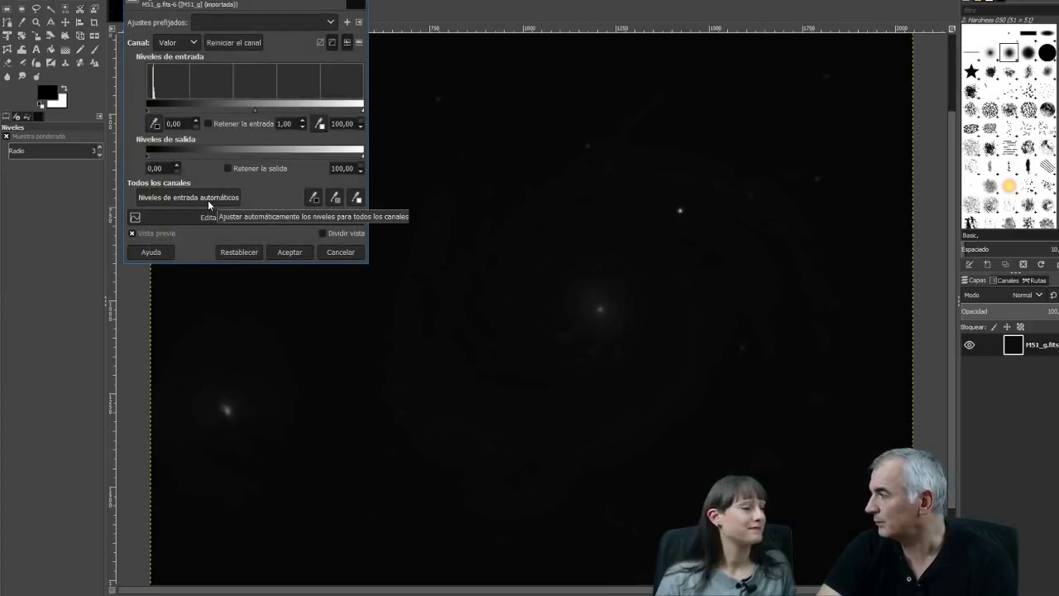
click(208, 200)
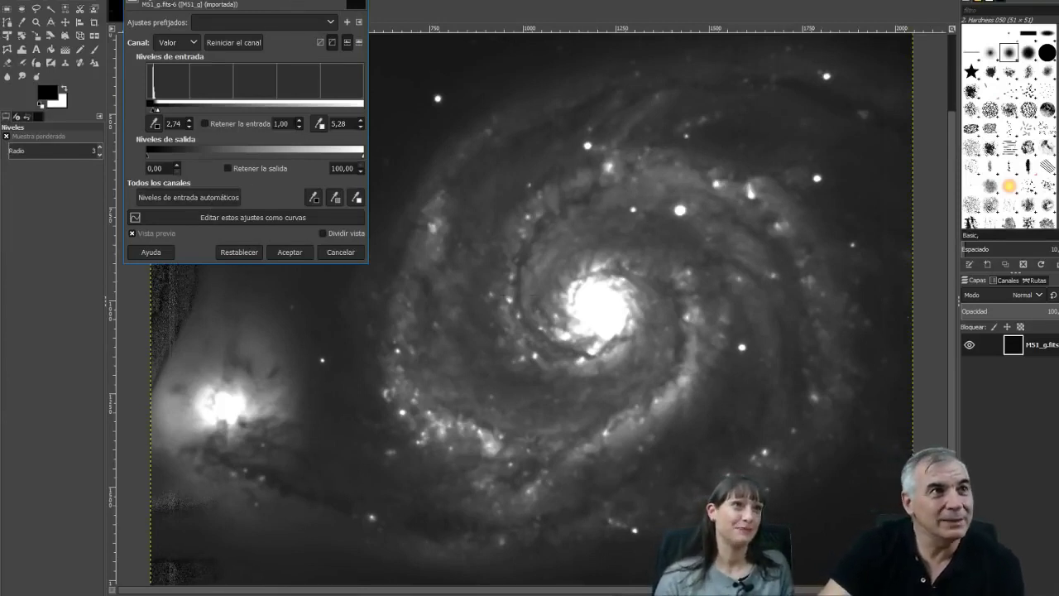
key(Escape)
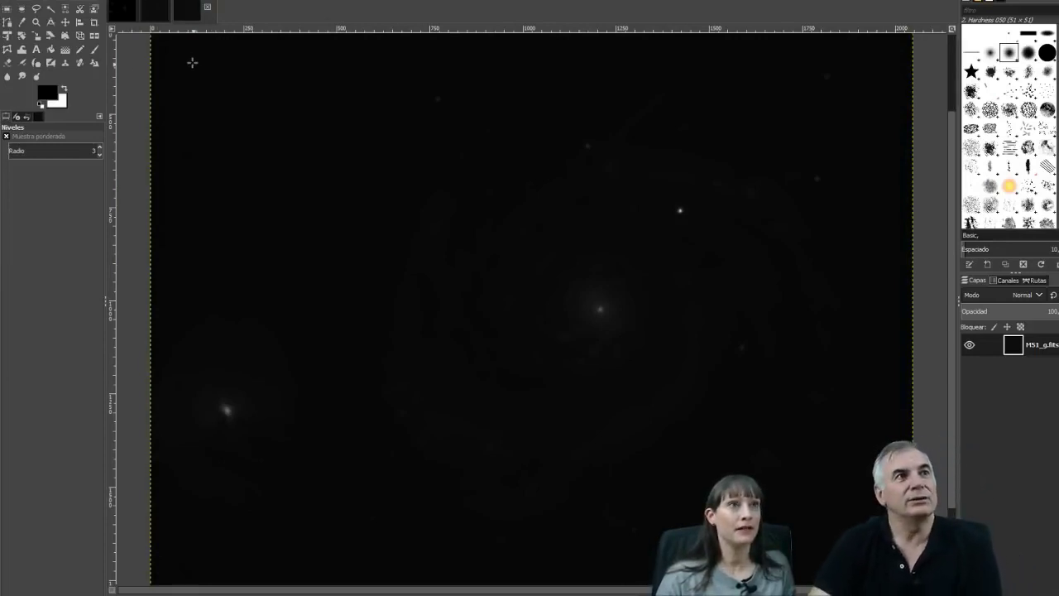
Stretch the M51_r frame with automatic input levels in Levels
click(126, 15)
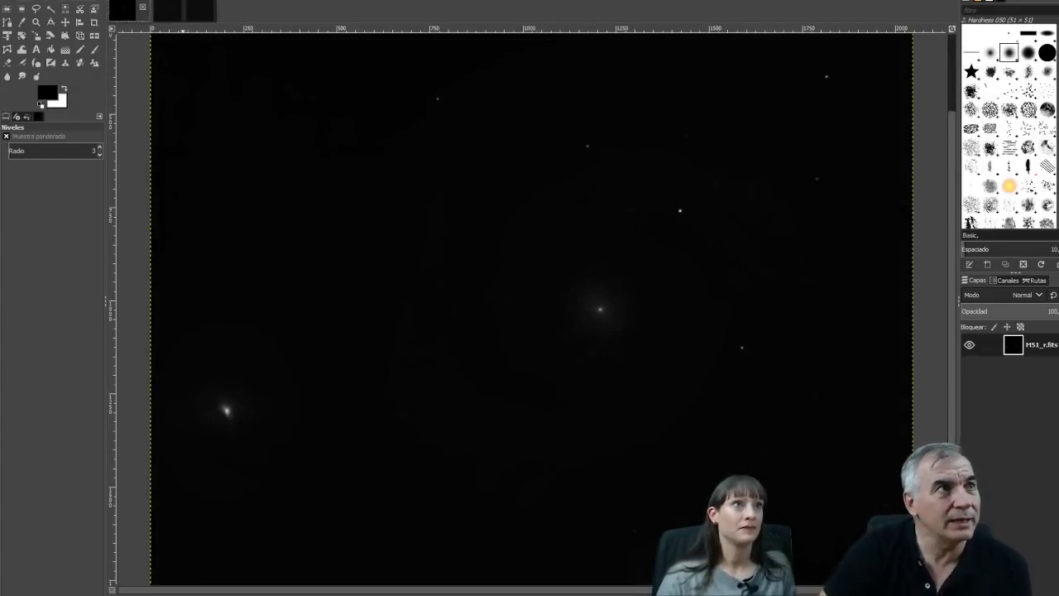
click(190, 0)
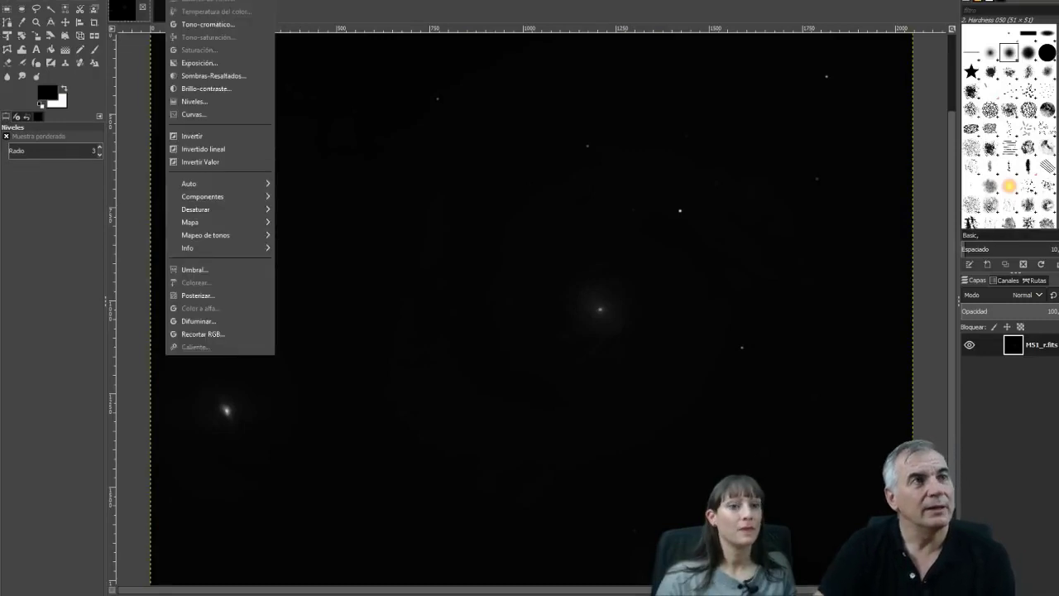
click(197, 100)
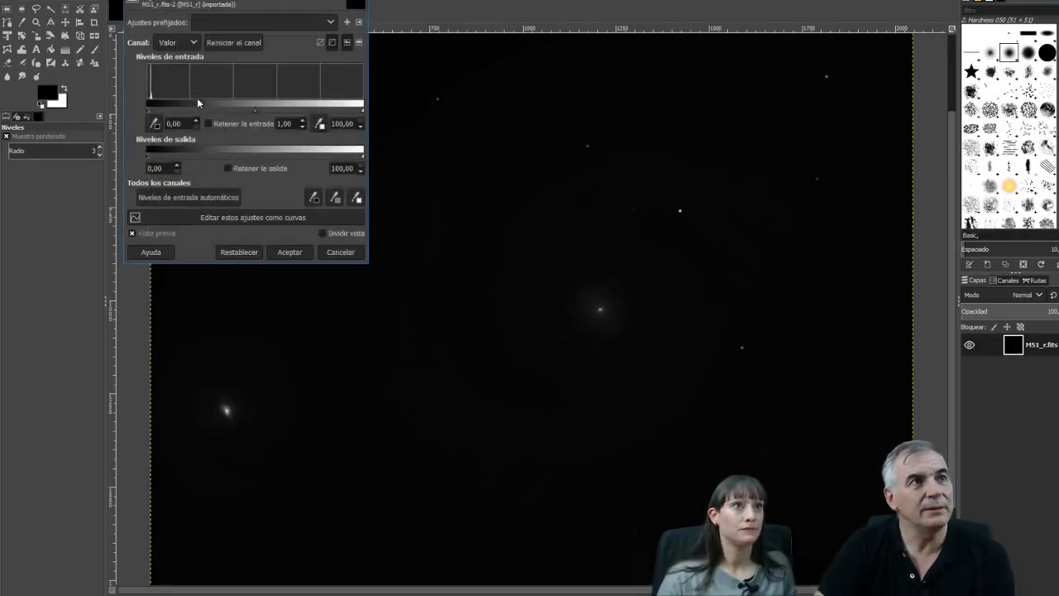
click(190, 197)
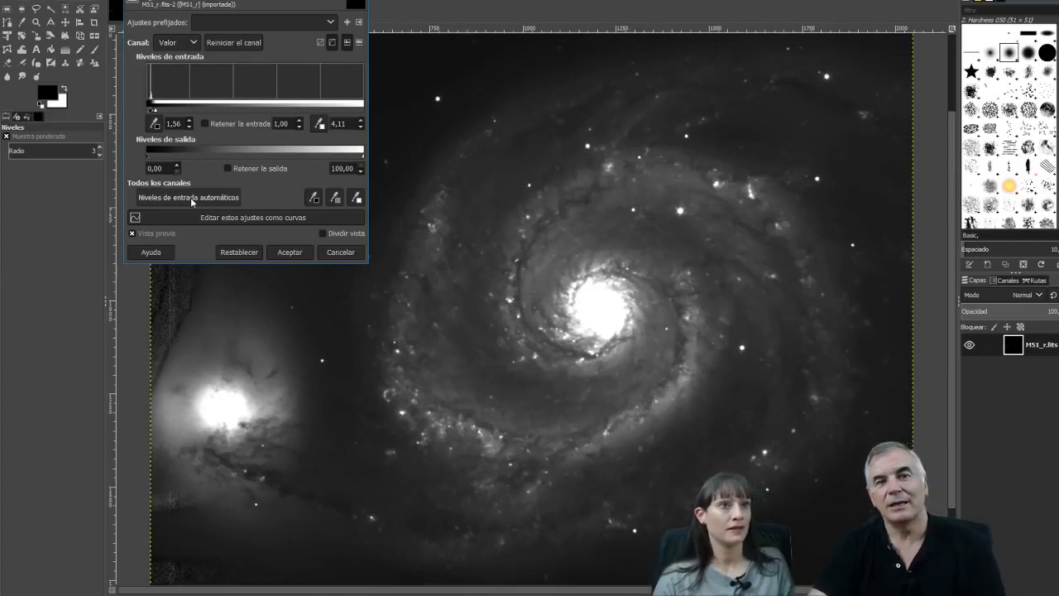
click(286, 253)
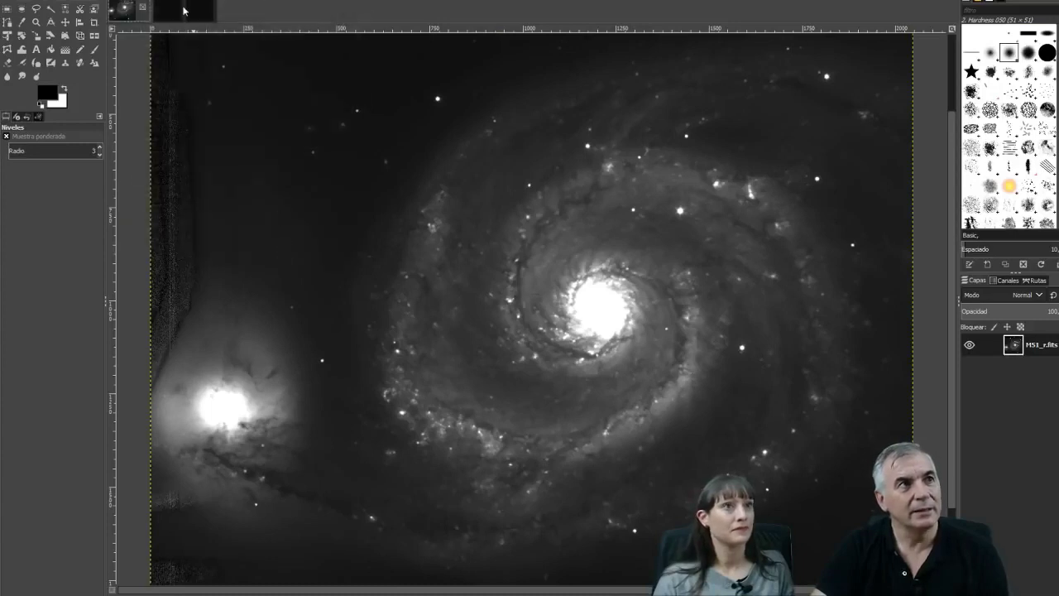
Stretch the M51_i frame with automatic input levels in Levels
click(175, 8)
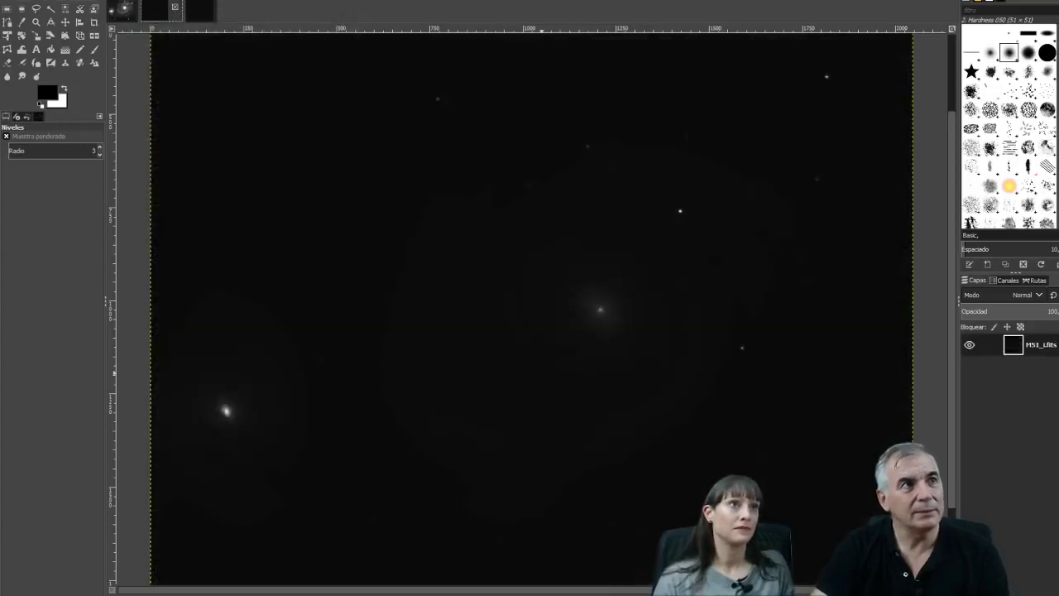
key(alt+c)
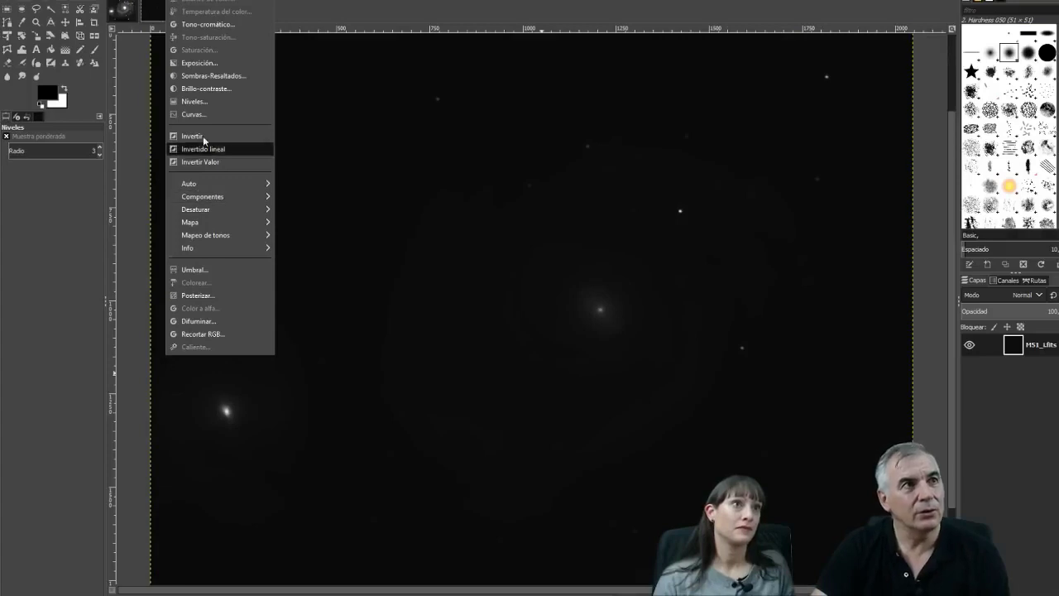
click(201, 102)
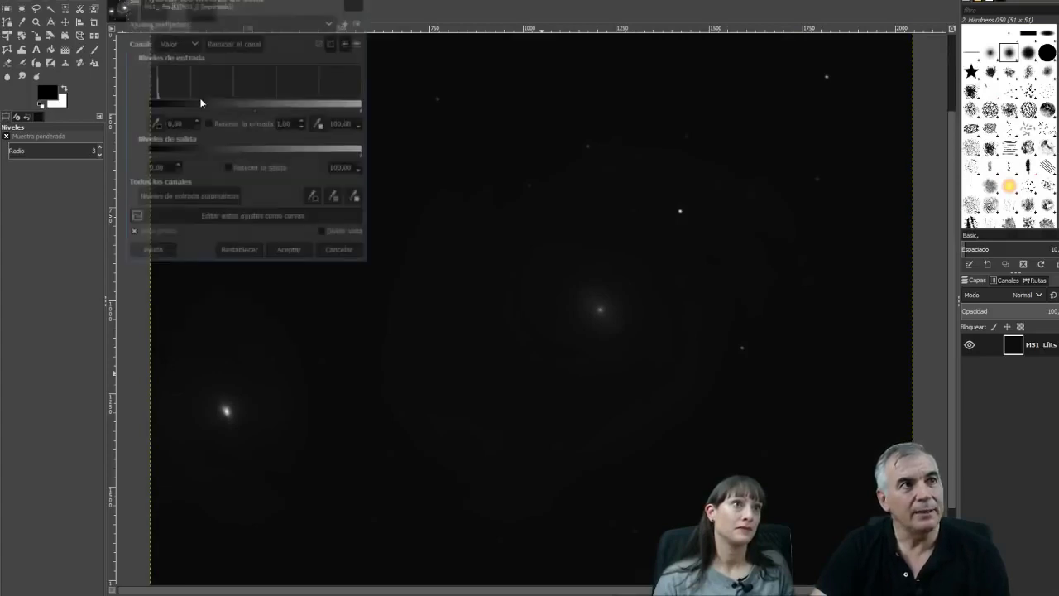
click(166, 196)
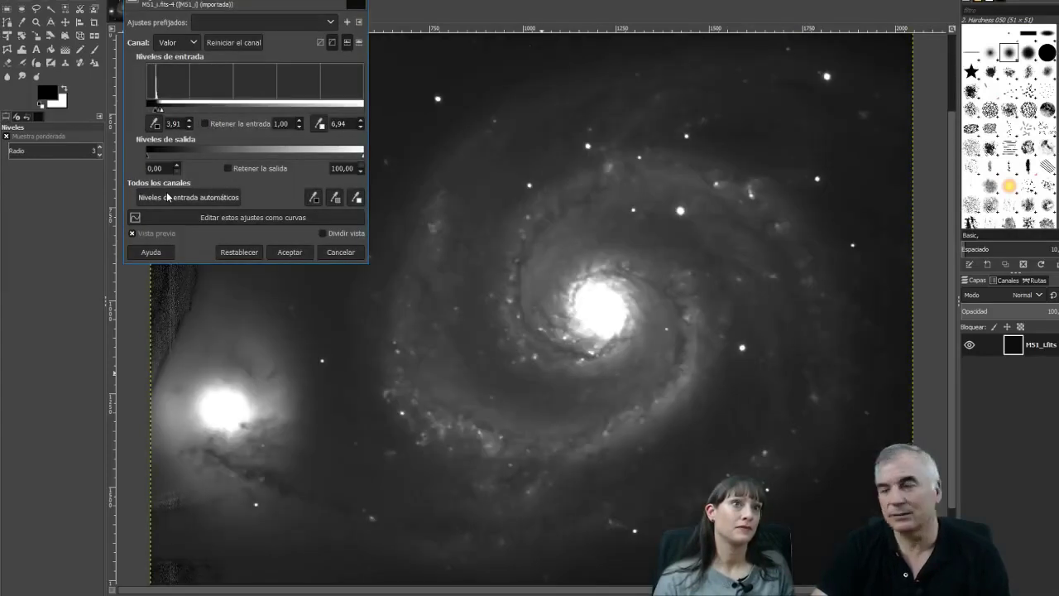
click(286, 253)
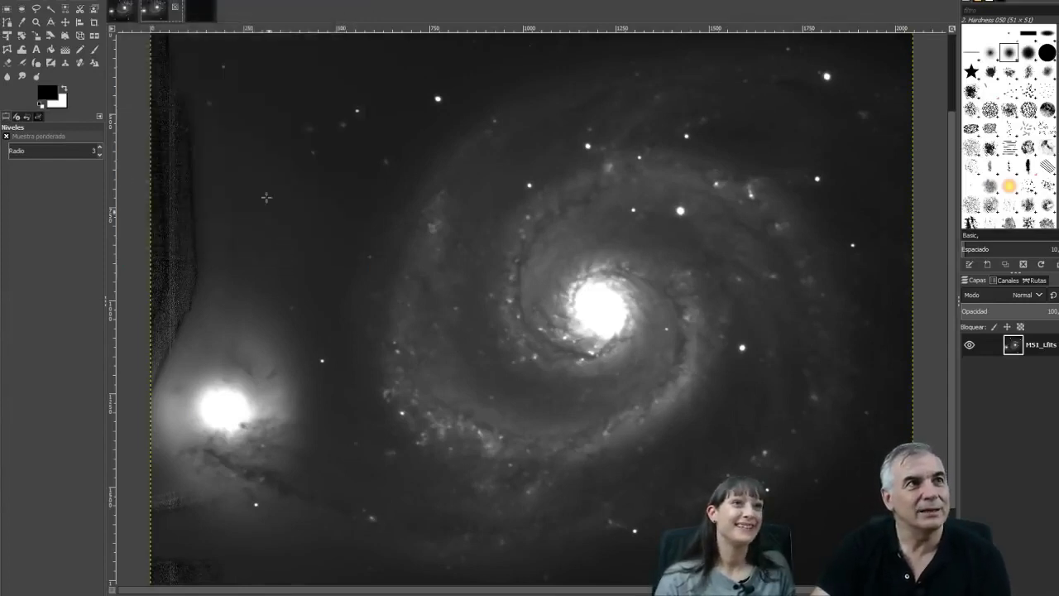
Stretch the M51_g frame with automatic input levels in Levels
click(198, 17)
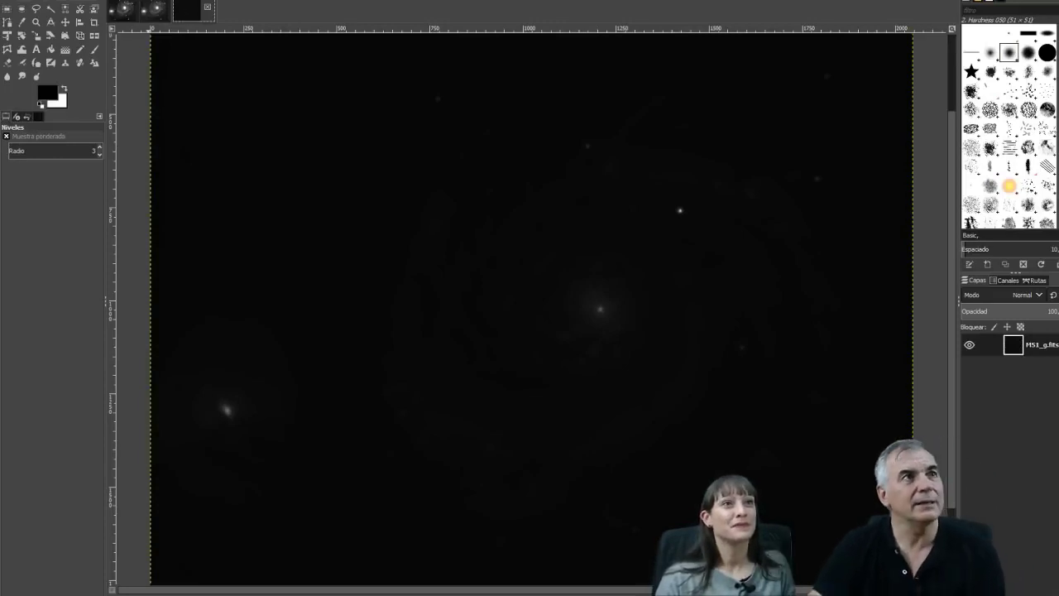
key(alt+c)
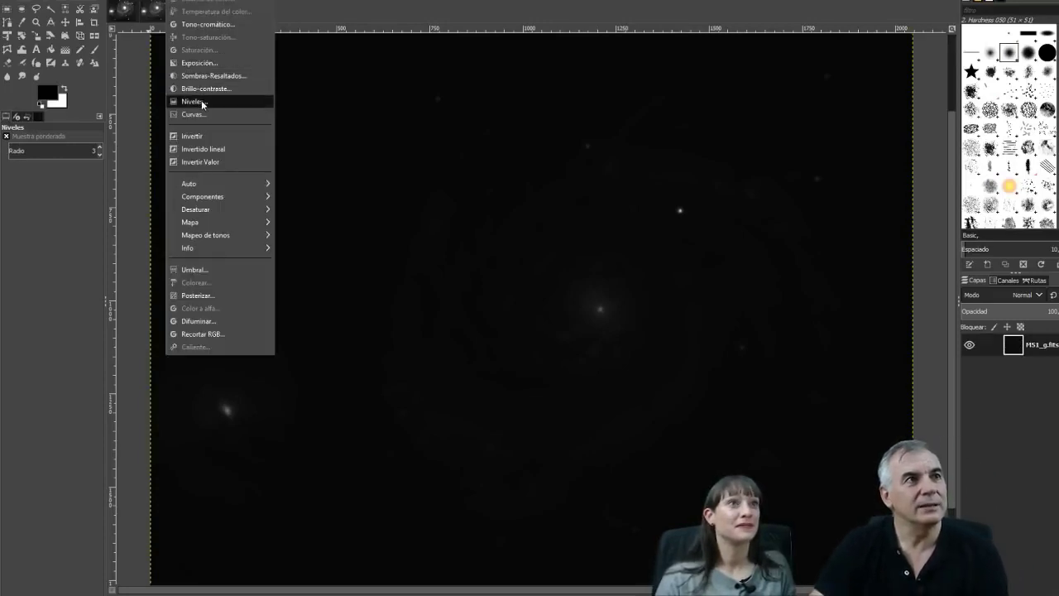
click(201, 100)
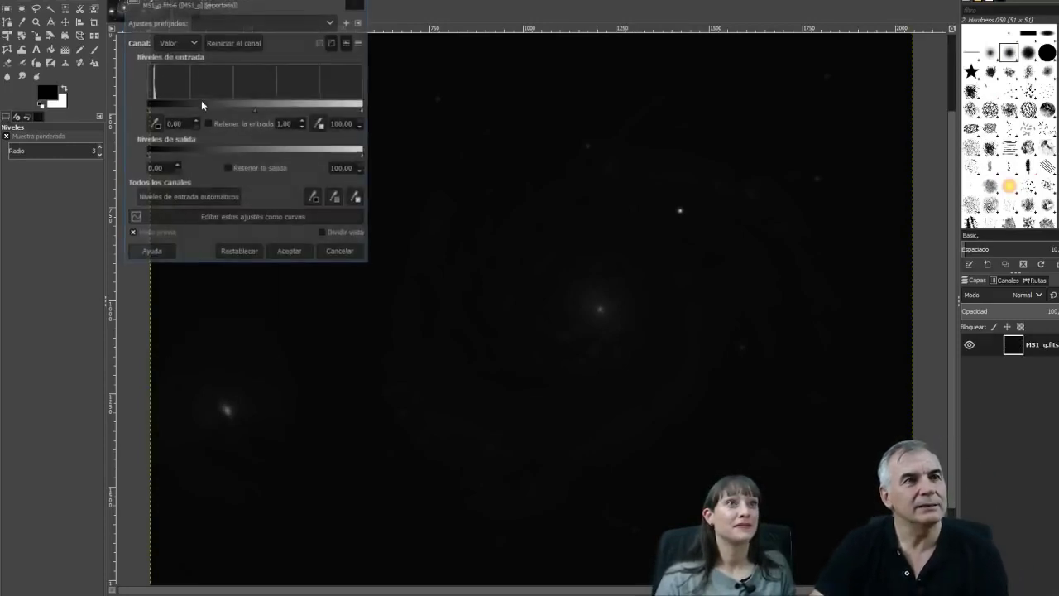
click(207, 198)
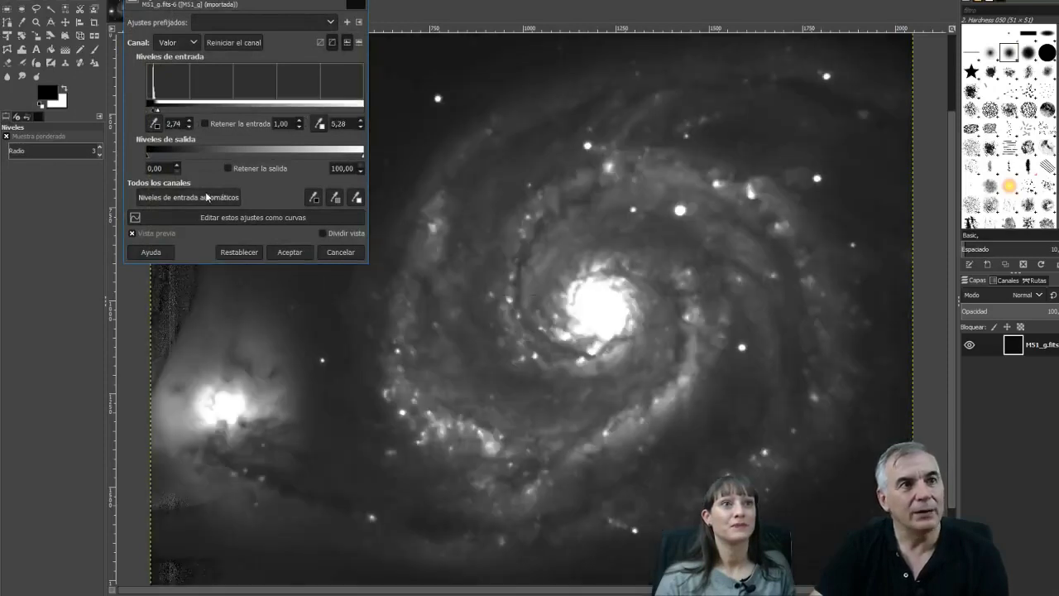
click(289, 254)
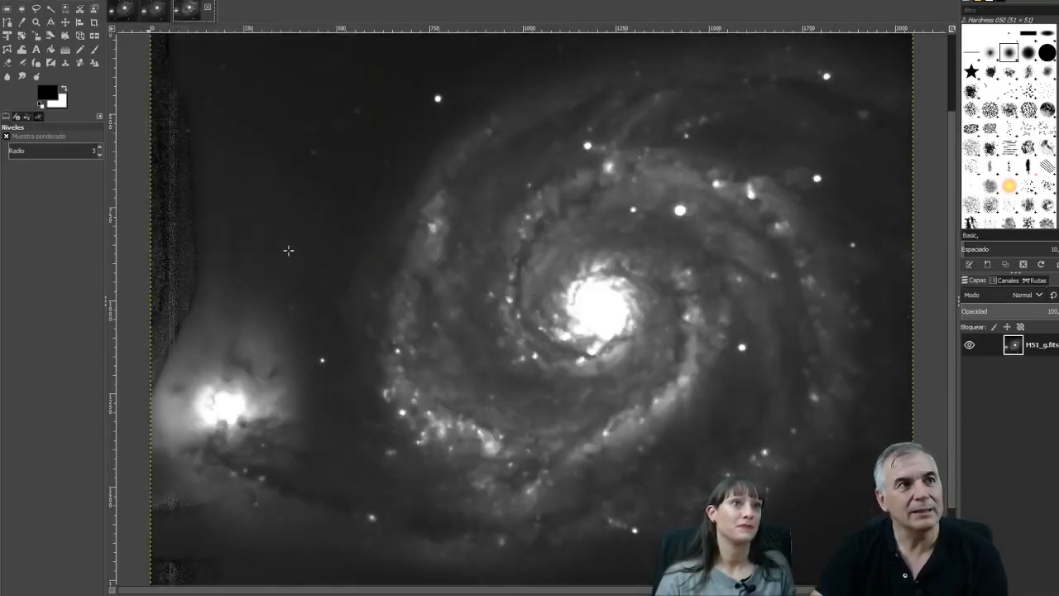
Flip between the stretched i, r and g frames to compare them
click(158, 10)
click(124, 6)
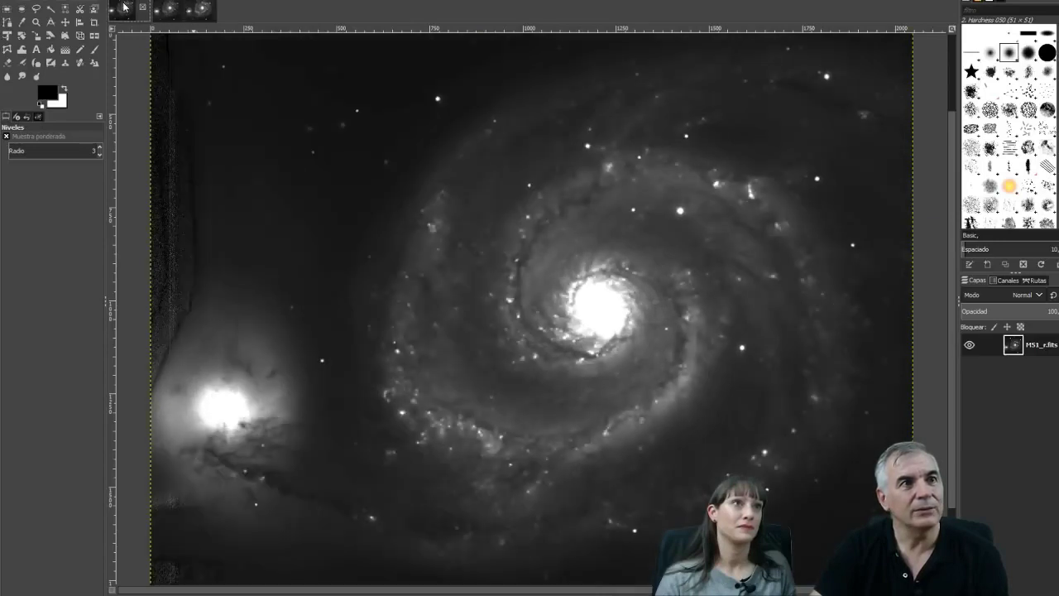
click(168, 8)
click(204, 9)
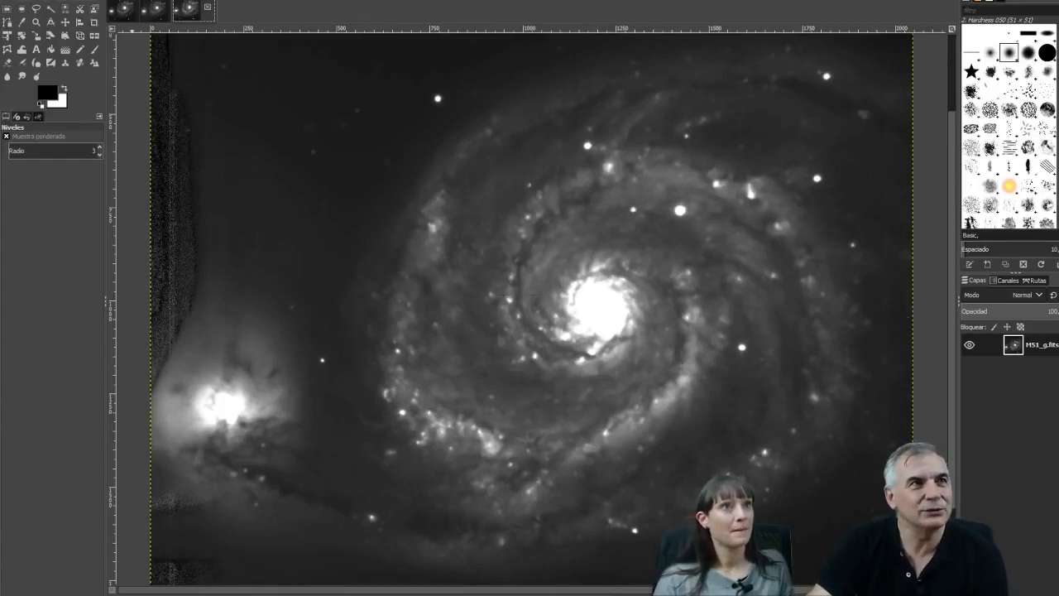
Show the Colores menu's Componentes submenu over the stretched g frame
key(alt+c)
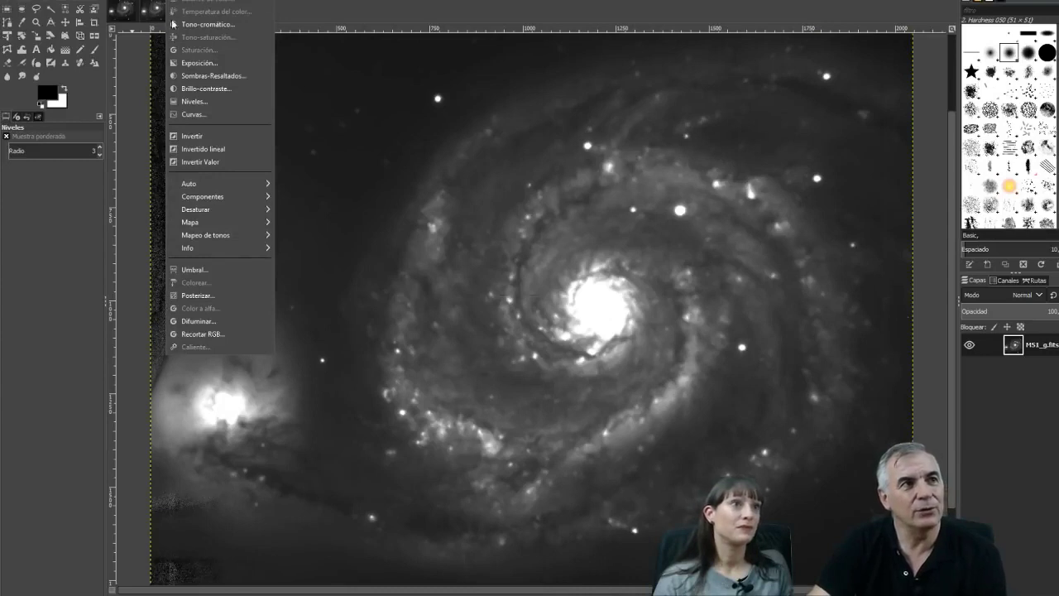
mouse_move(203, 196)
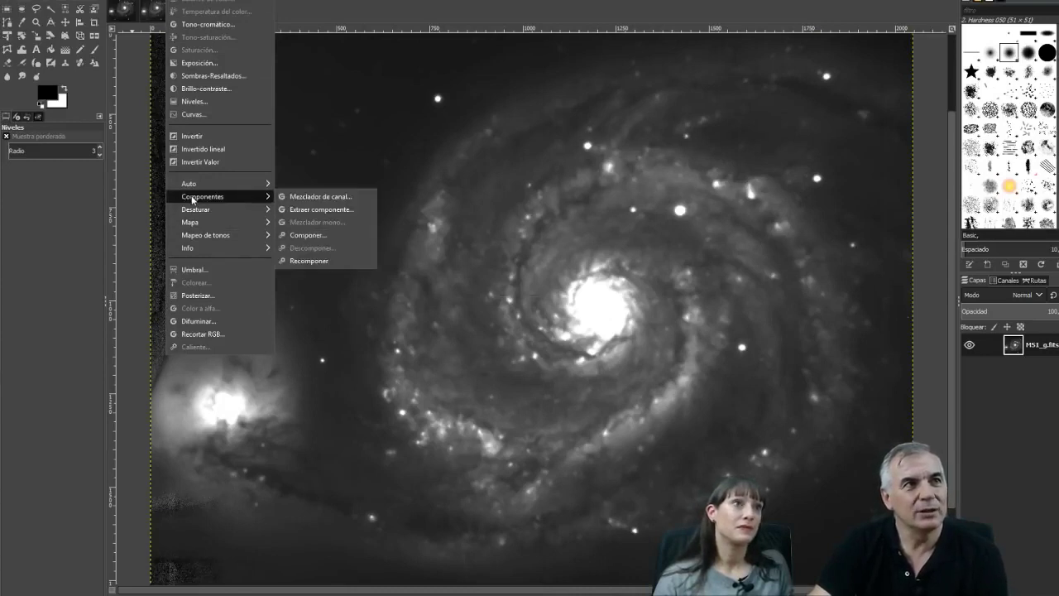
Compose an RGB image with M51_i as red, M51_r as green and M51_g as blue
click(313, 239)
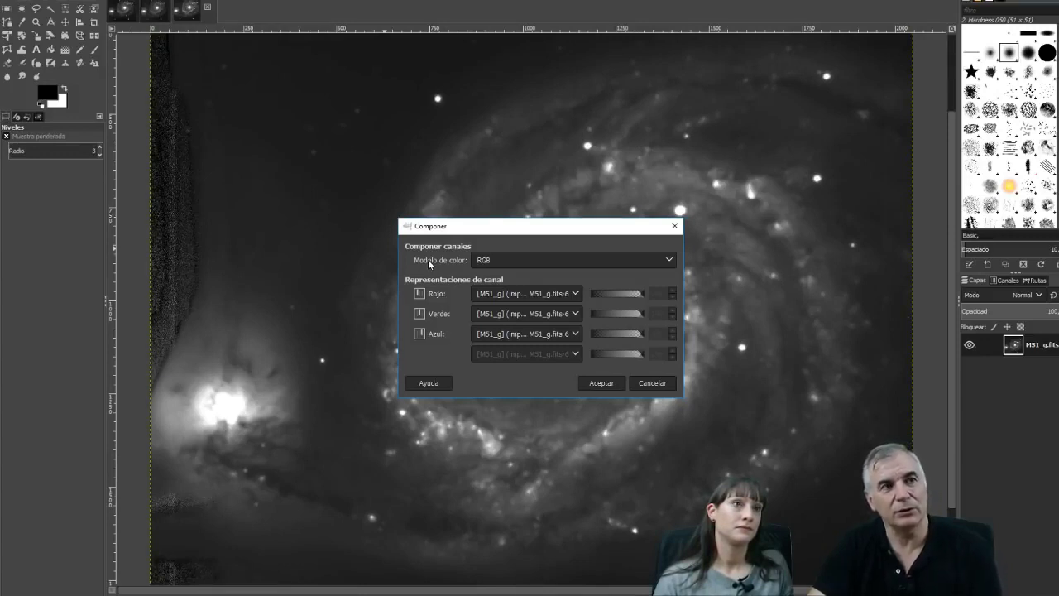
click(553, 336)
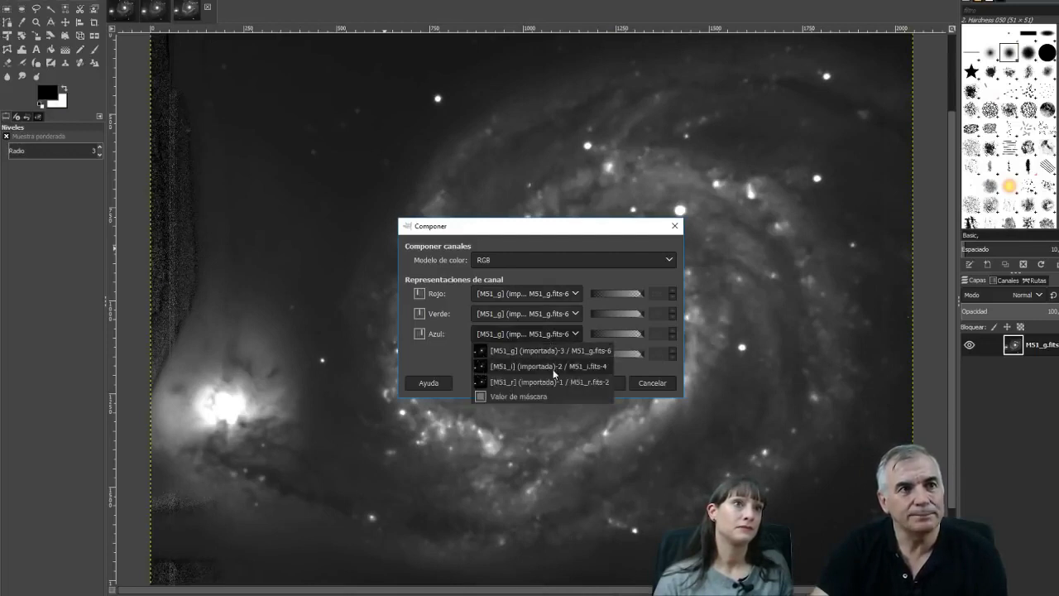
click(561, 350)
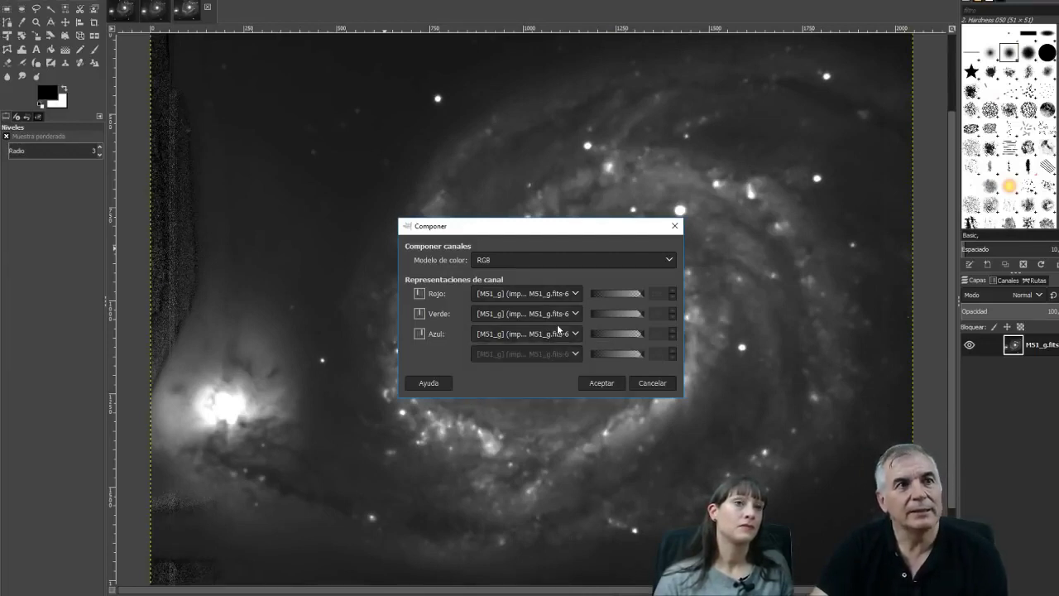
click(550, 318)
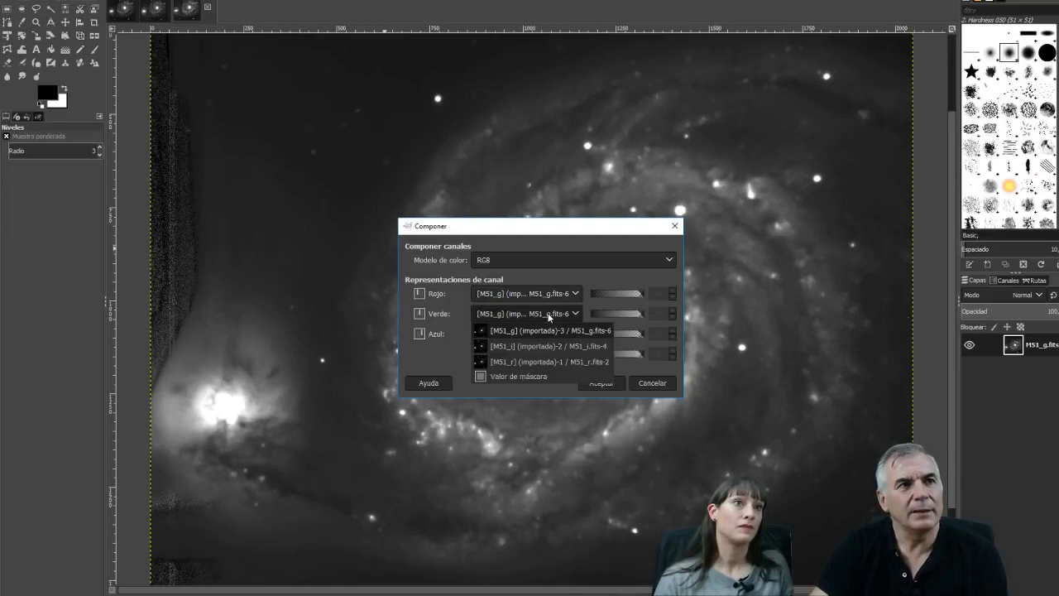
click(546, 361)
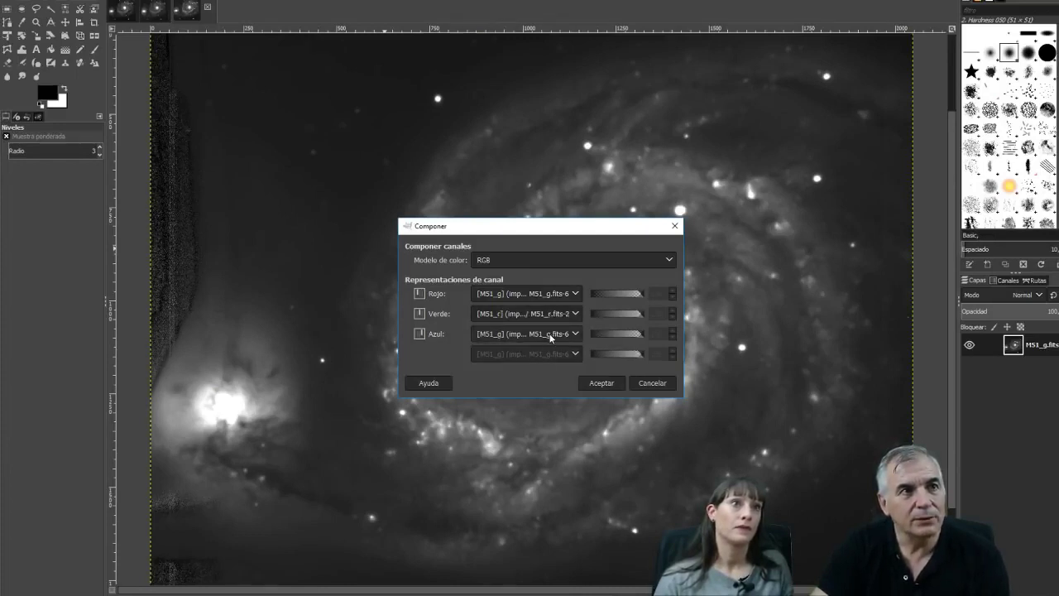
click(545, 294)
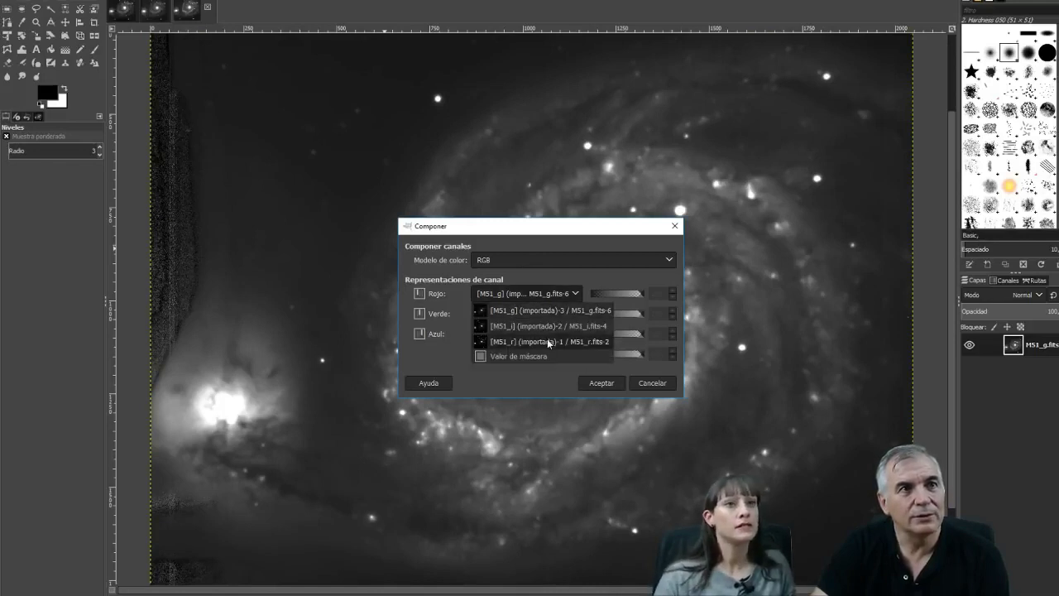
click(550, 325)
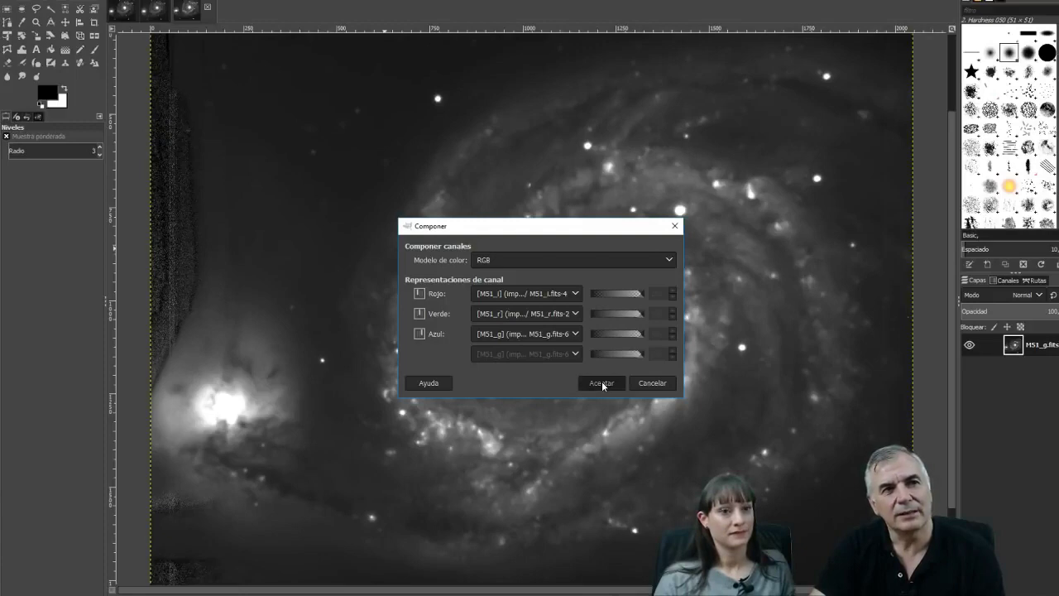
click(601, 383)
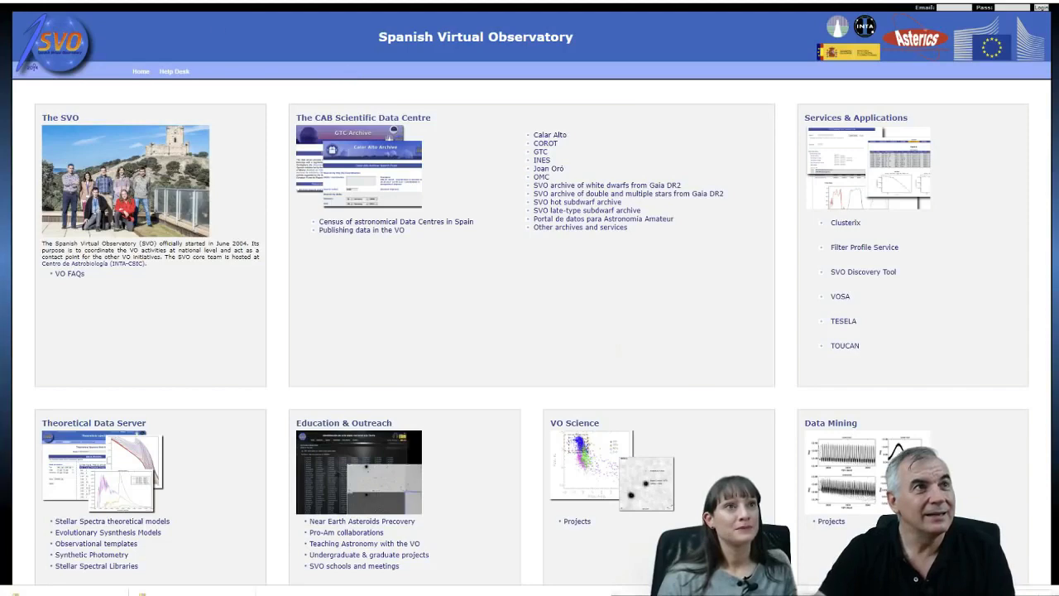
Open the GTC Public Archive search form and zoom its sky map to a 58.68° field
click(542, 153)
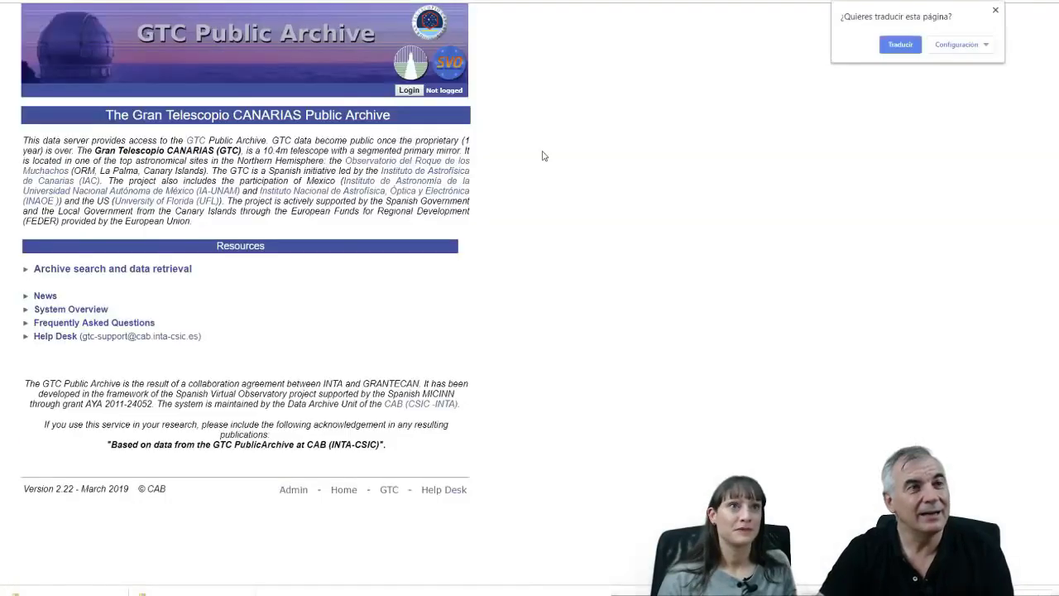
click(124, 269)
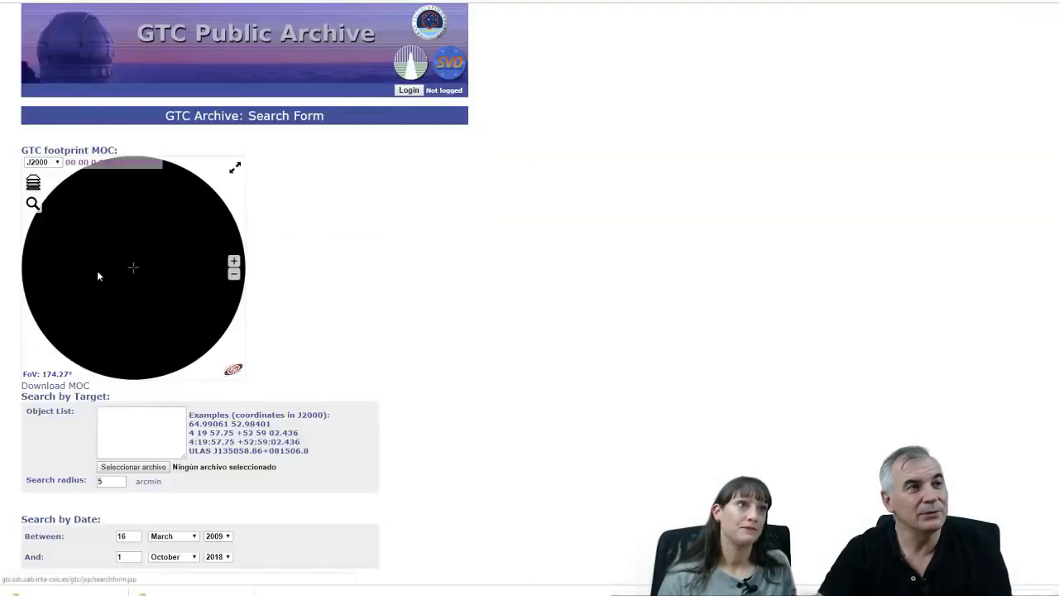
mouse_move(156, 273)
mouse_down()
mouse_move(174, 299)
mouse_move(62, 288)
mouse_up()
scroll(146, 276, up, 3)
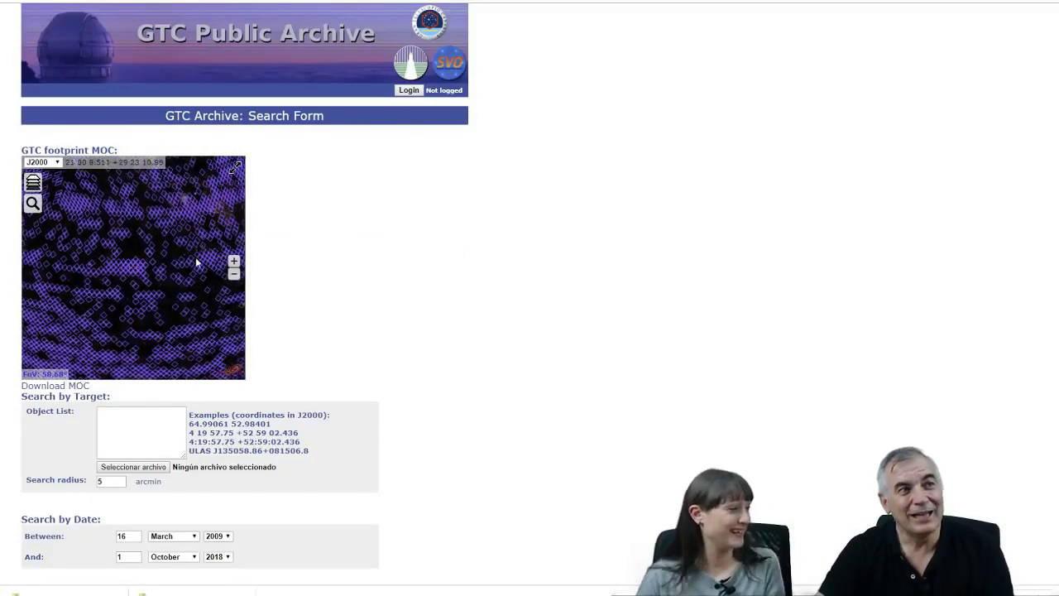
drag(195, 257, 66, 278)
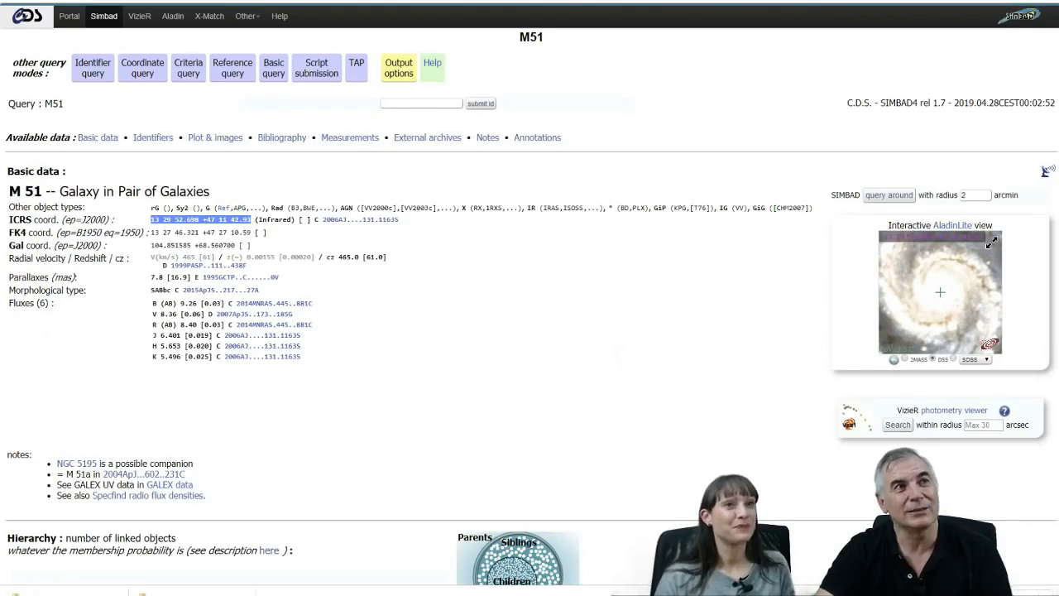
key(alt+Tab)
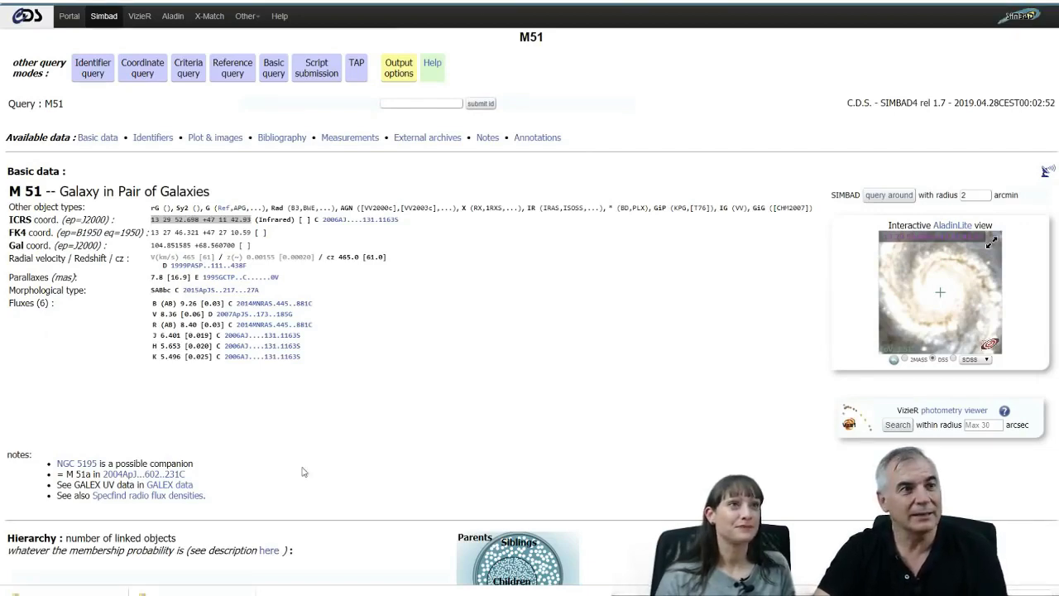